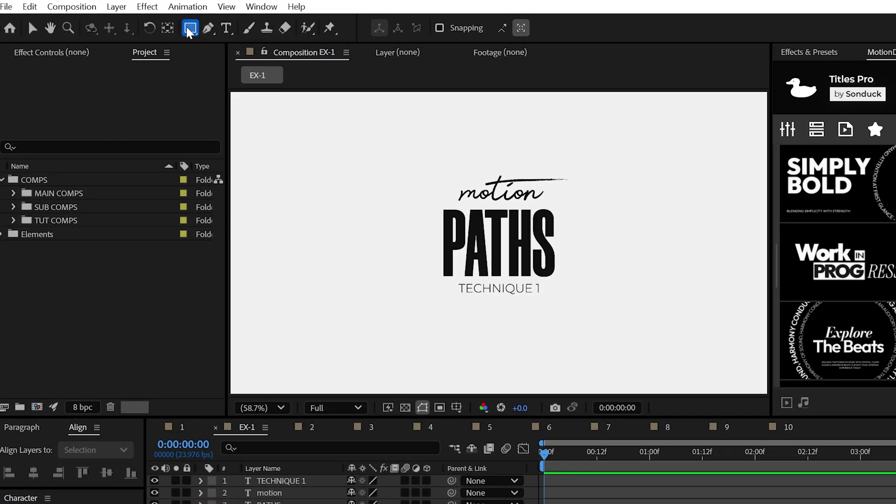
Draw a large circle around the PATHS title with no fill and a 5 px stroke
click(181, 25)
click(240, 78)
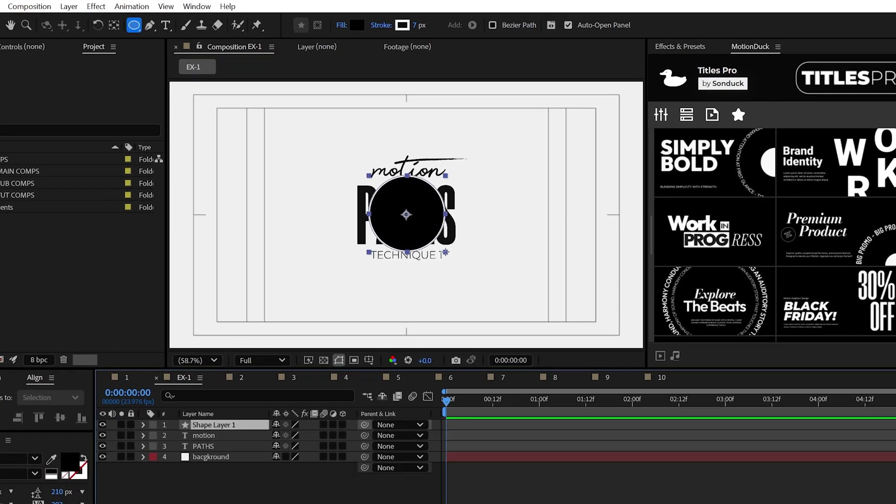
mouse_move(446, 253)
mouse_down()
mouse_move(512, 318)
mouse_move(539, 311)
mouse_up()
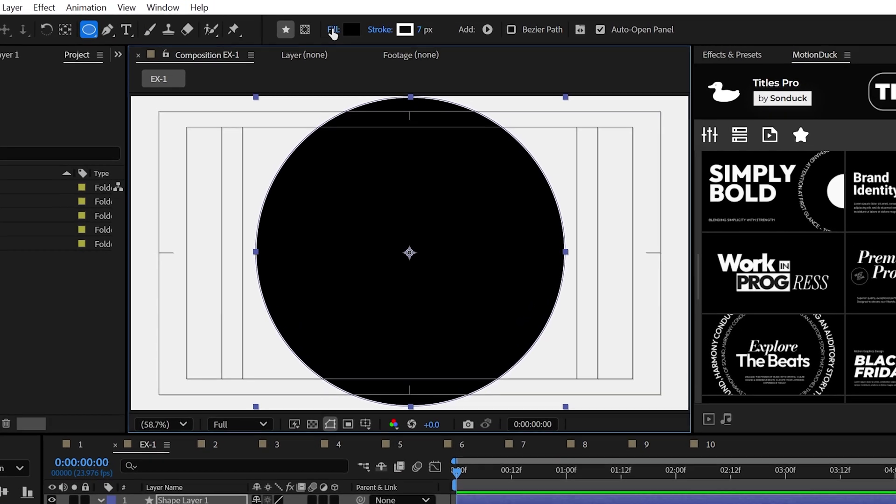
click(342, 24)
click(326, 85)
click(422, 167)
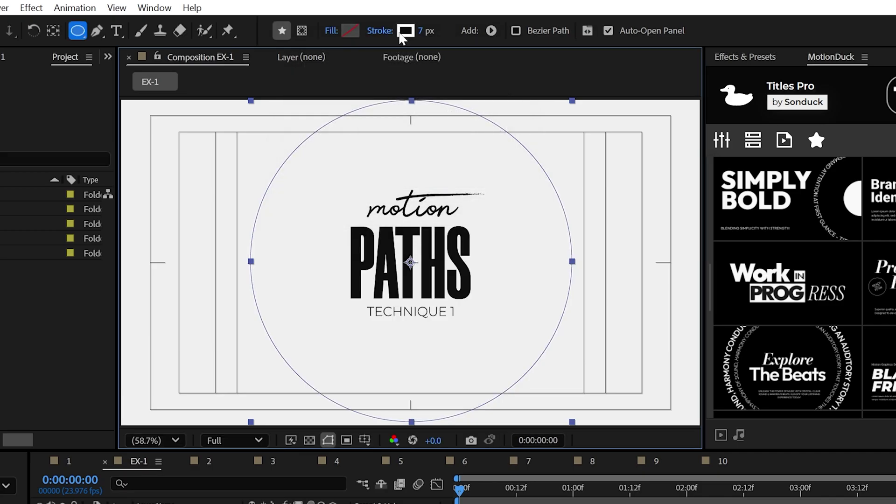
click(424, 31)
text(5)
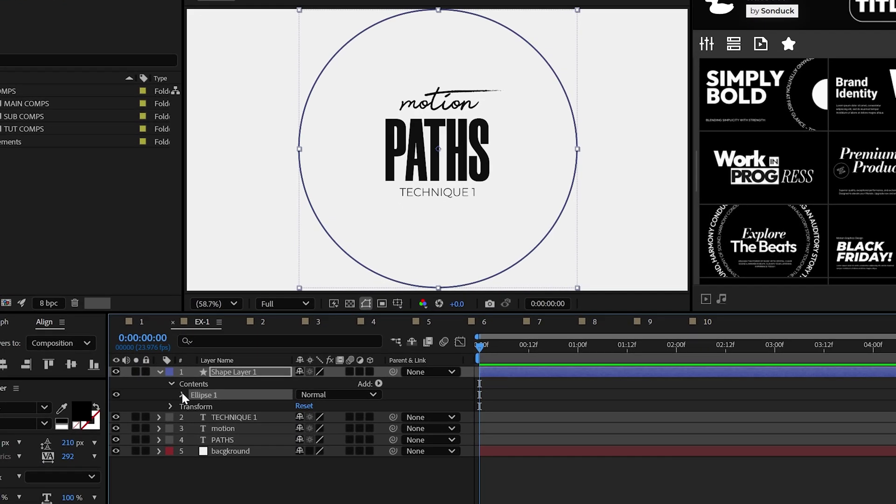
Convert Ellipse Path 1 to a Bezier path and reveal Path 1's Path property
click(164, 432)
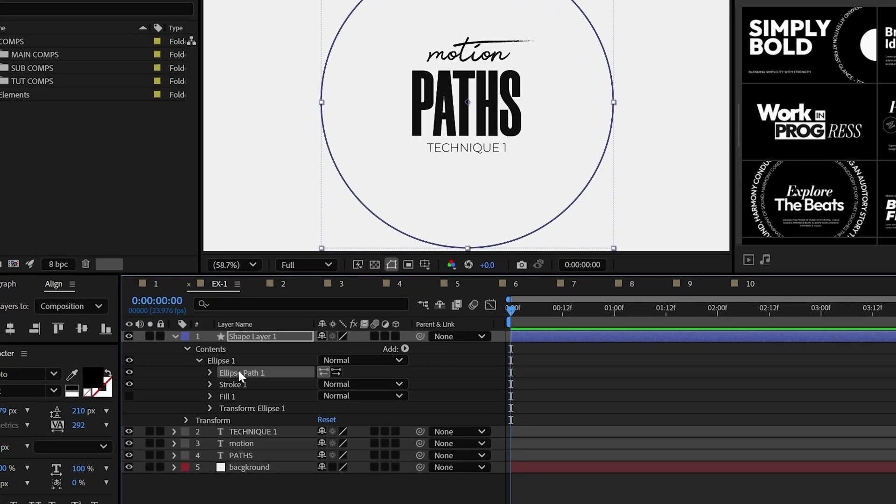
right_click(201, 443)
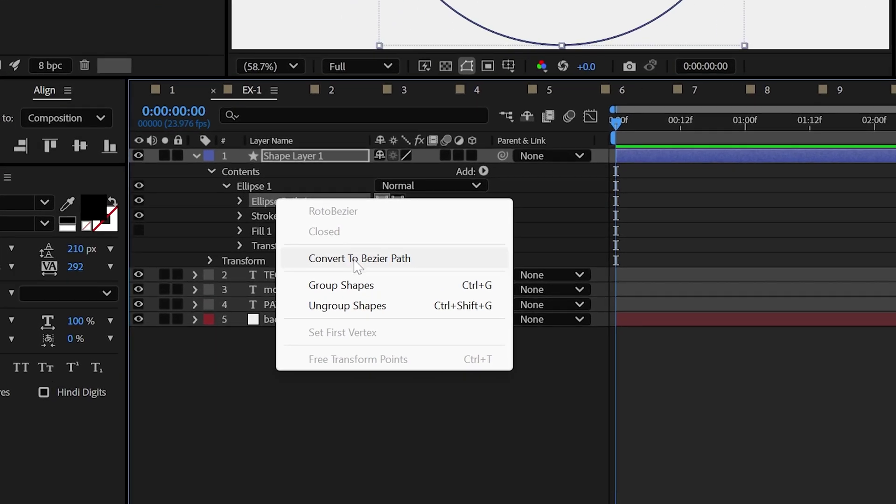
click(354, 262)
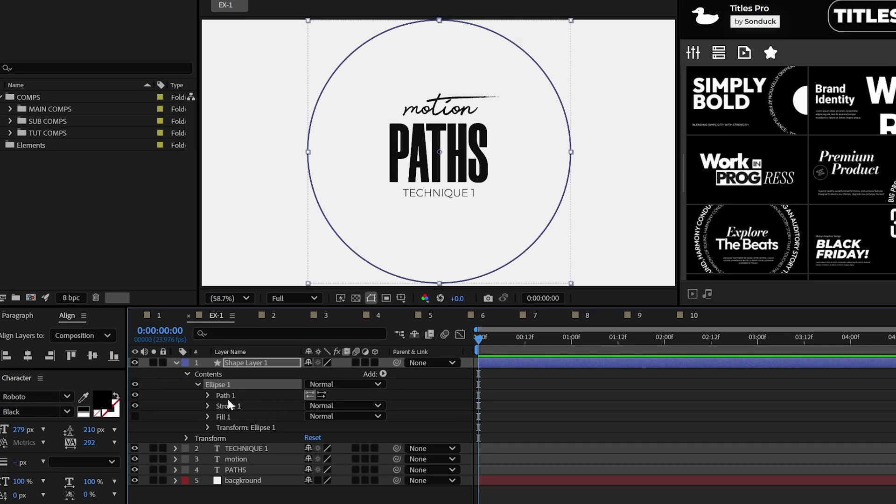
click(207, 396)
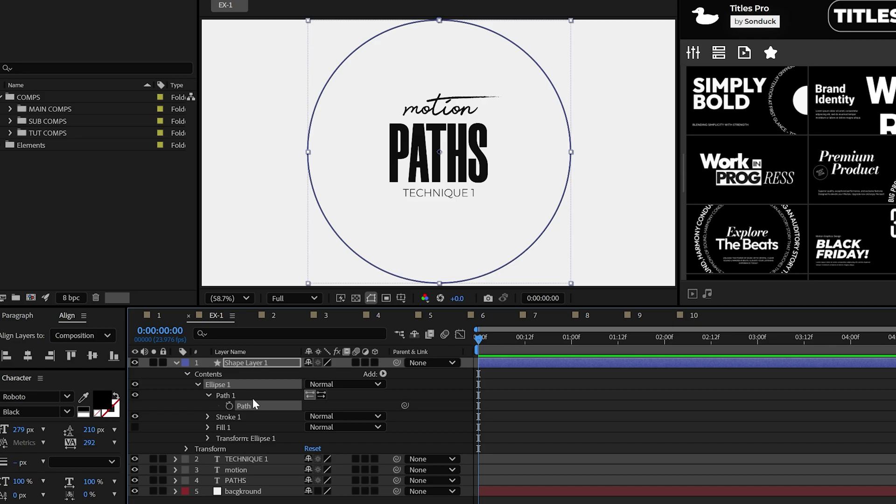
Copy the circle's Path and draw a small dot left of the PATHS title
click(244, 406)
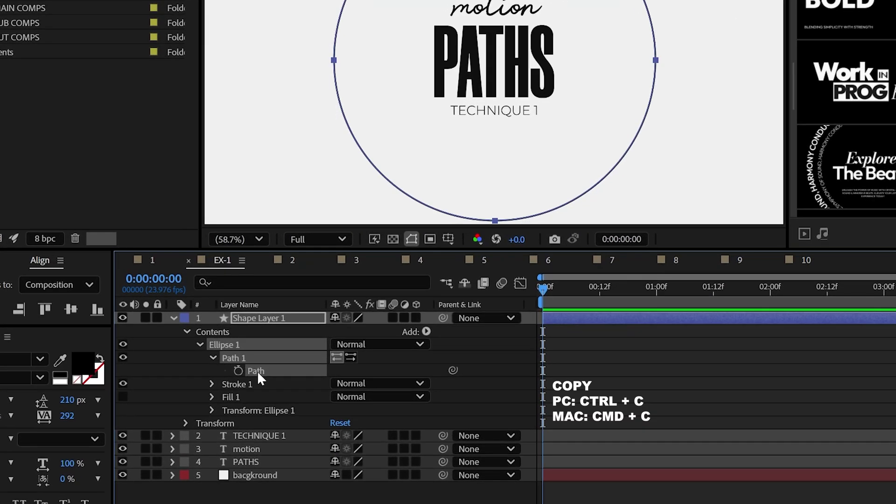
key(ctrl+c)
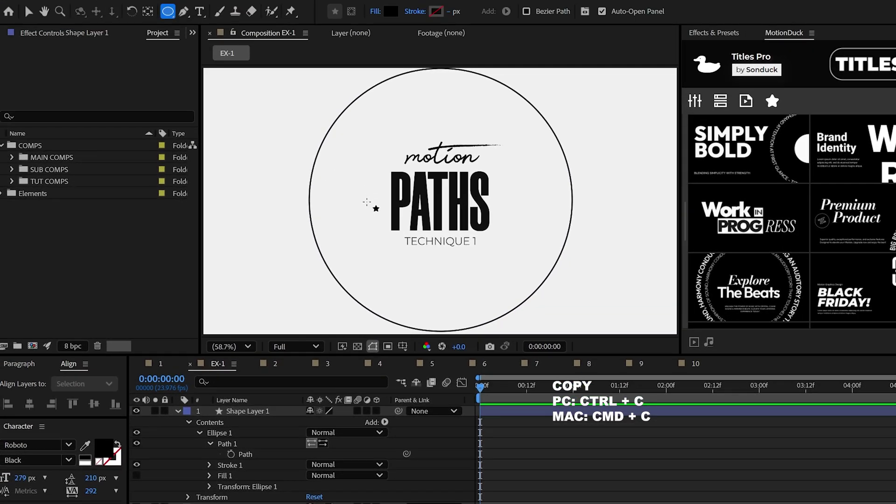
drag(353, 189, 378, 213)
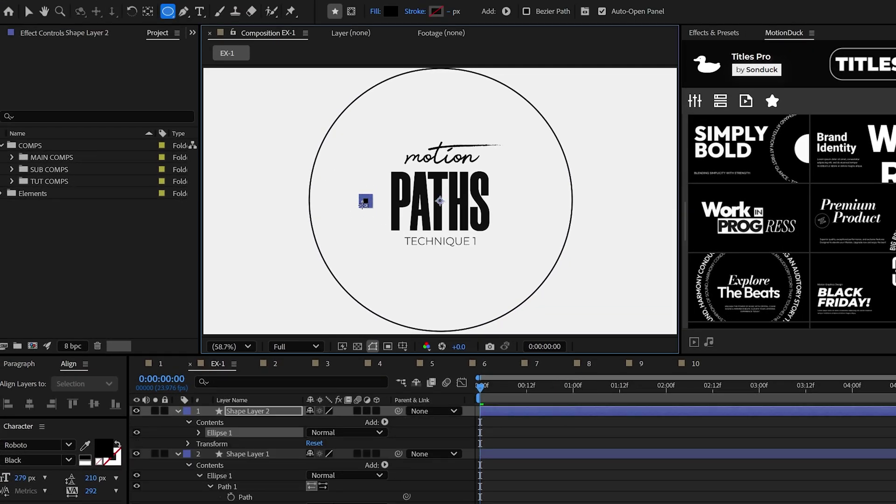
click(281, 489)
Paste the circle path into the dot's Position, then duplicate the dot offset one frame back
click(248, 411)
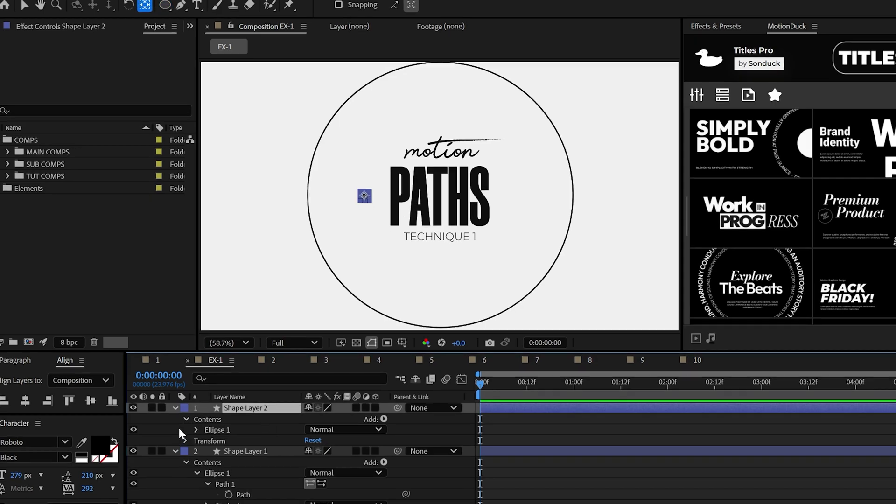
click(187, 422)
click(188, 432)
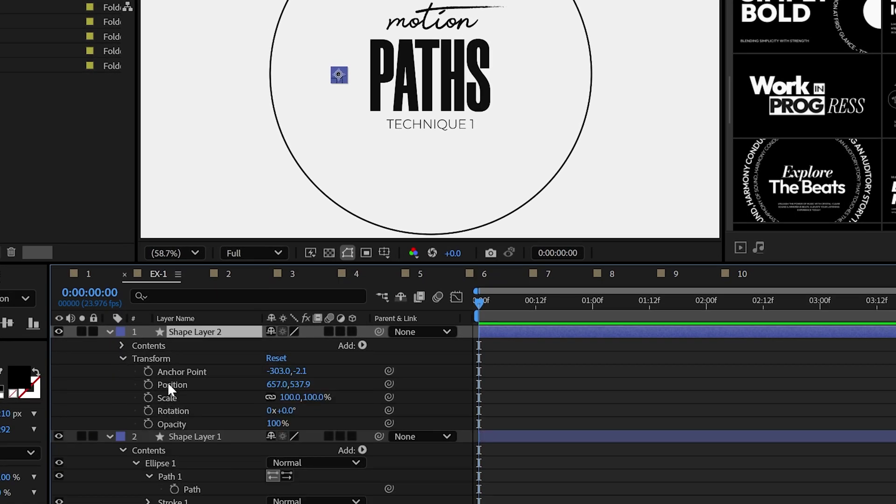
click(173, 386)
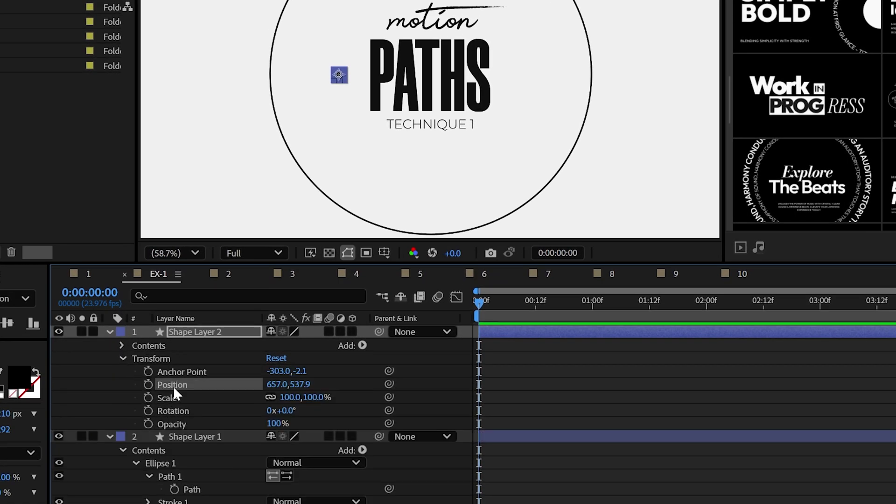
key(ctrl+v)
drag(726, 349, 589, 395)
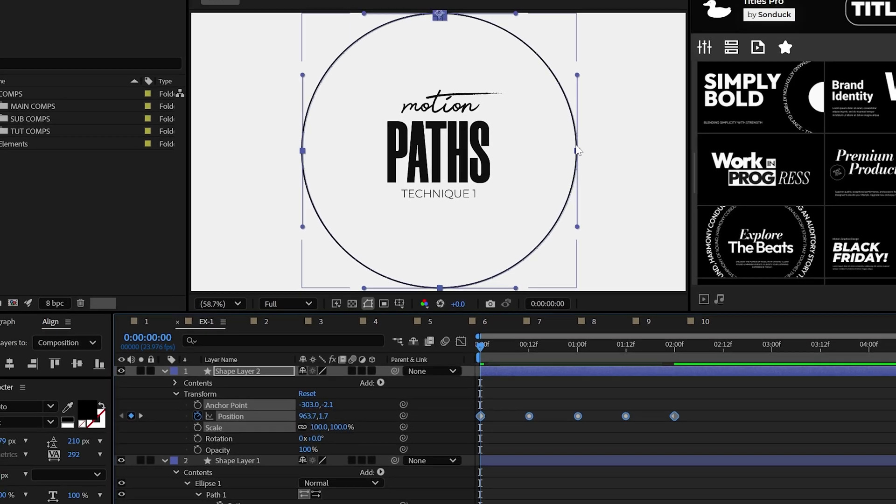
click(479, 303)
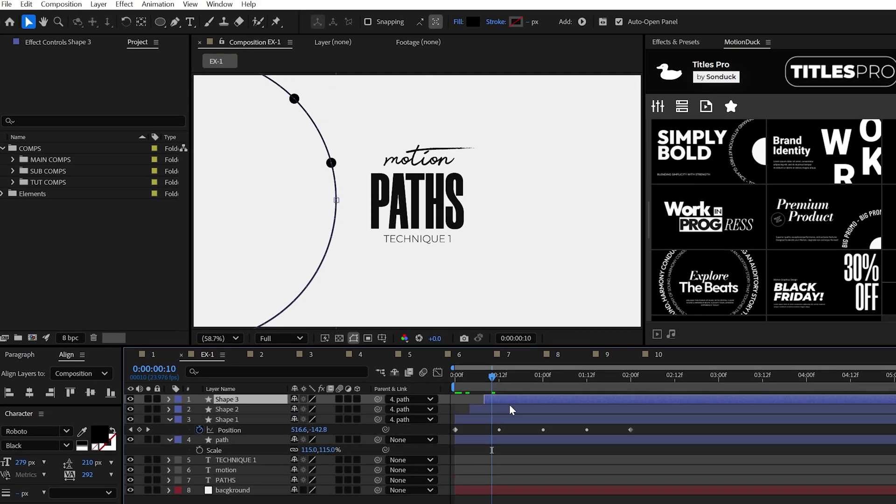
key(ctrl+d)
key(Page_Up)
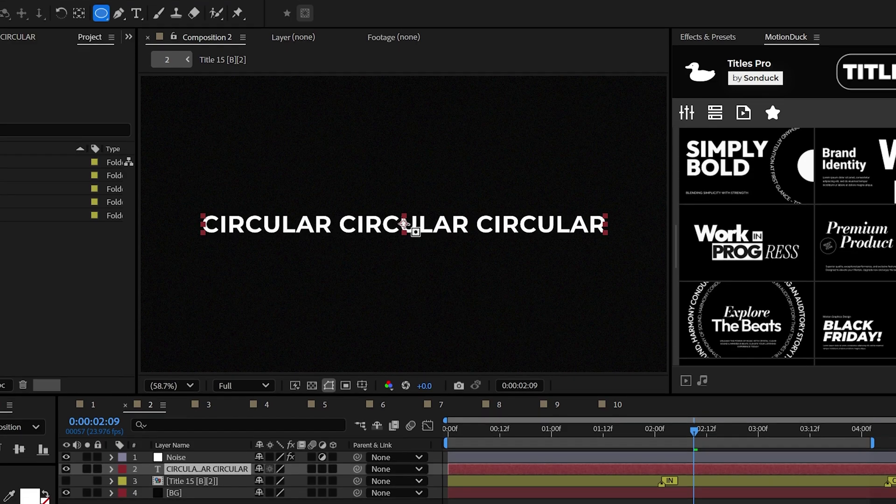
Make the CIRCULAR text follow Mask 1 reversed, with First Margin expression time*200
click(404, 240)
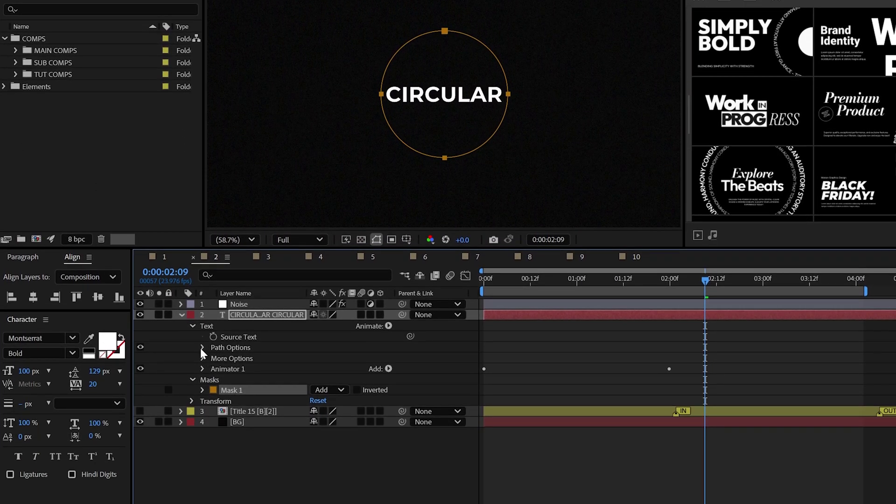
click(202, 347)
click(324, 358)
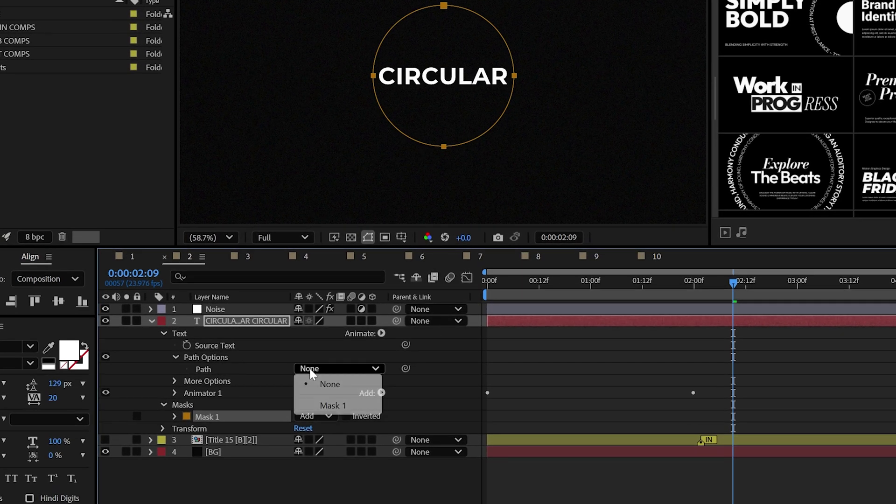
click(330, 405)
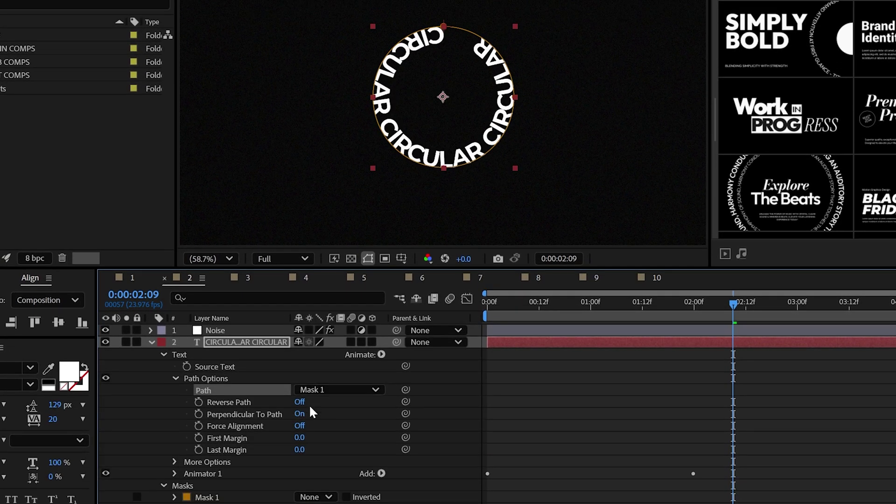
click(301, 403)
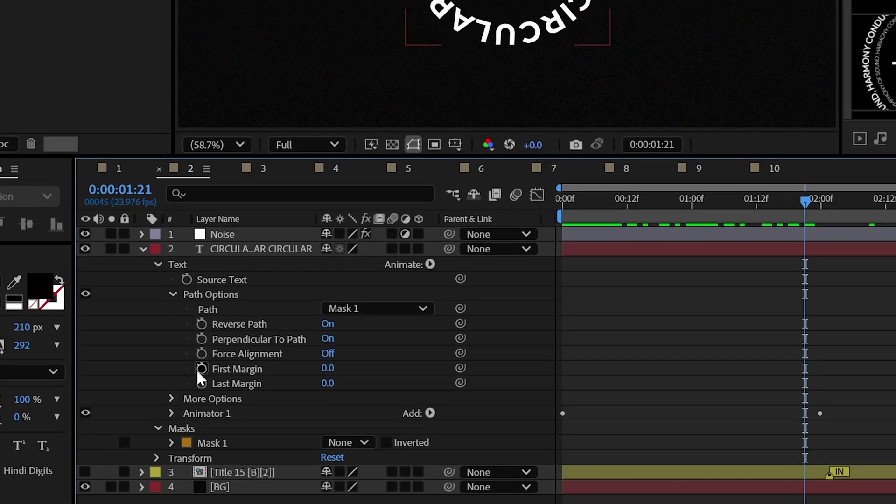
alt+click(201, 369)
text(time*)
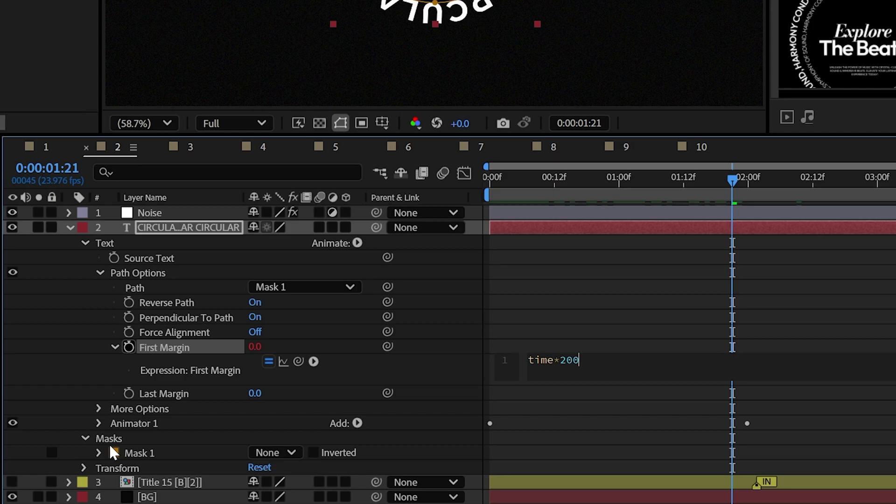
text(200)
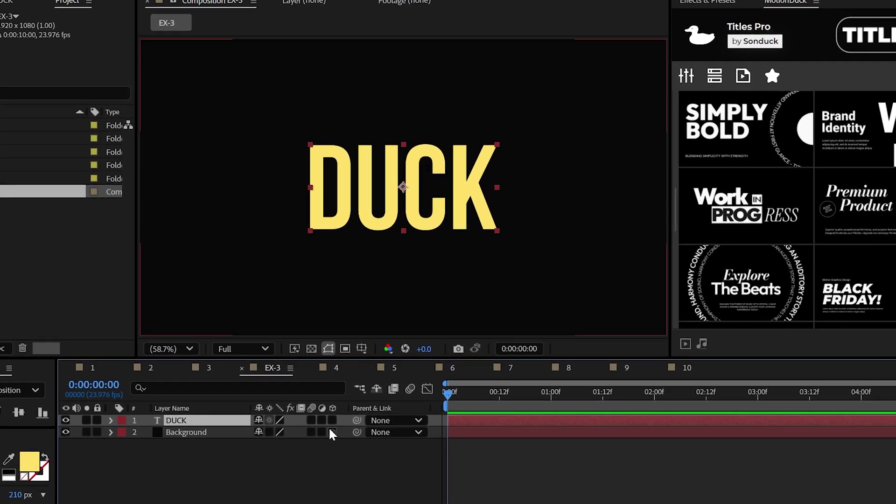
Make the DUCK text a 3D layer and switch the renderer to Advanced 3D
click(333, 420)
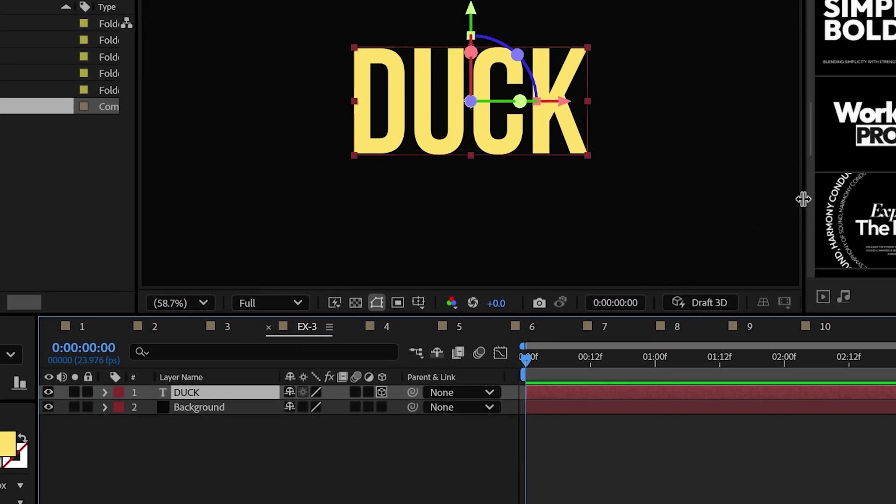
drag(804, 199, 895, 201)
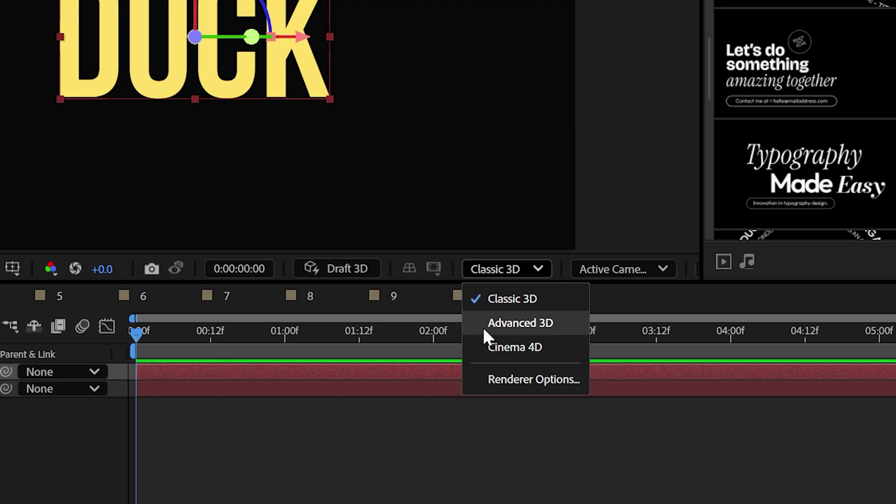
click(537, 349)
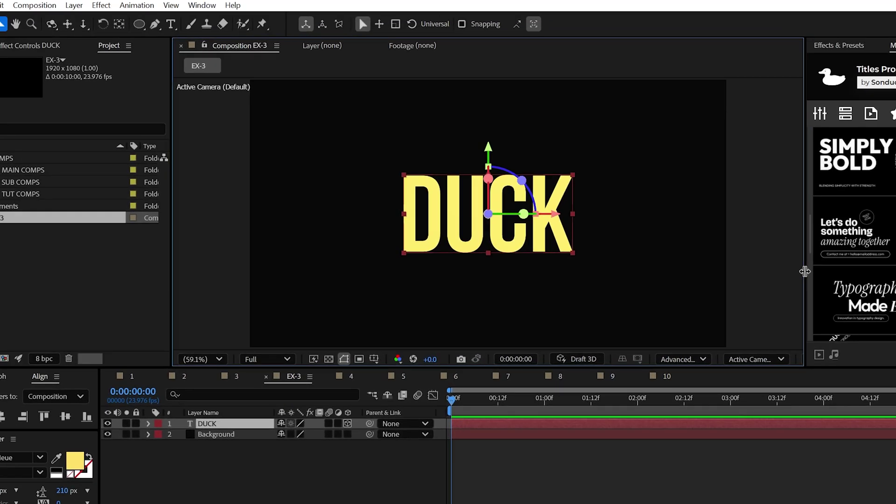
drag(809, 201, 659, 201)
Give DUCK a Convex bevel with Bevel Depth 5, viewed at 100%
click(149, 423)
click(157, 457)
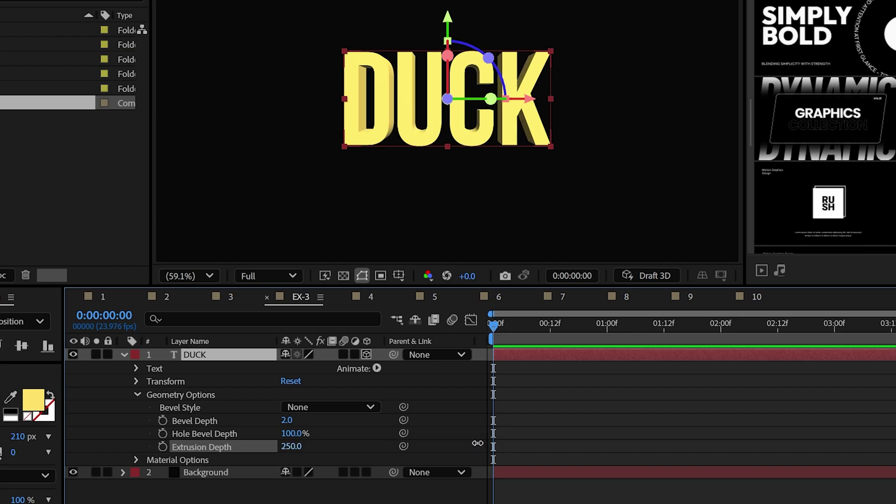
click(329, 408)
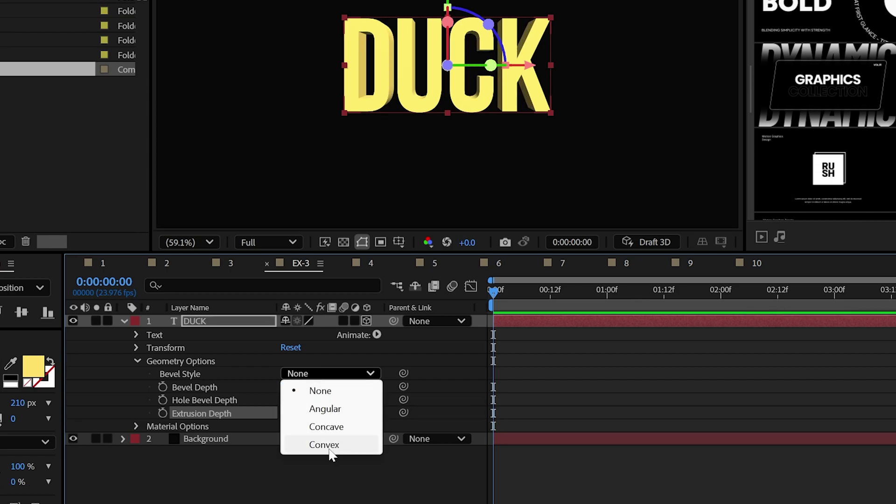
click(327, 478)
click(289, 395)
text(5)
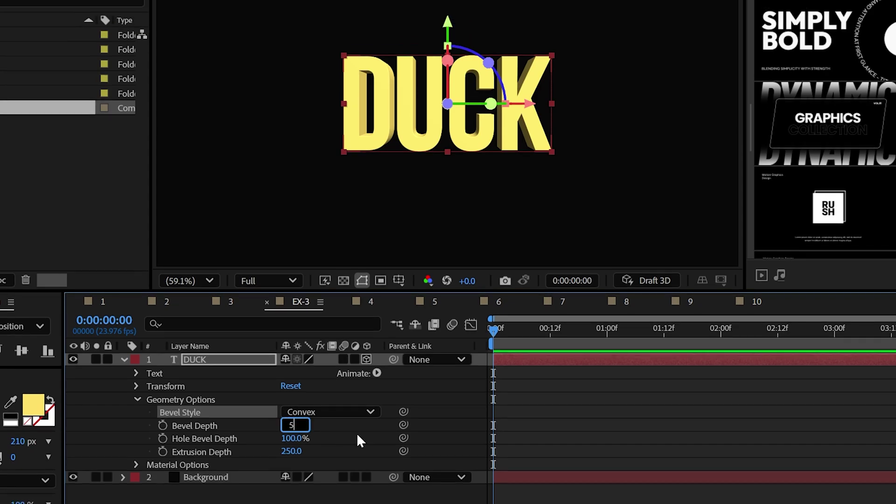
key(Return)
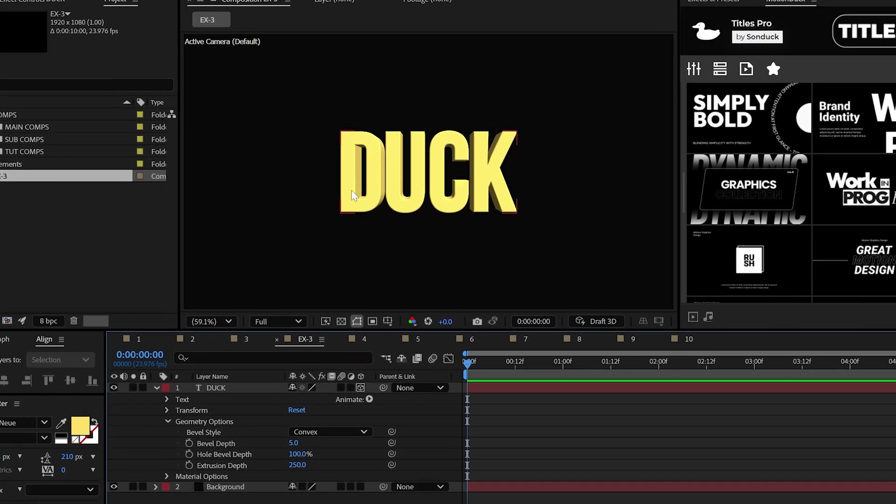
key(/)
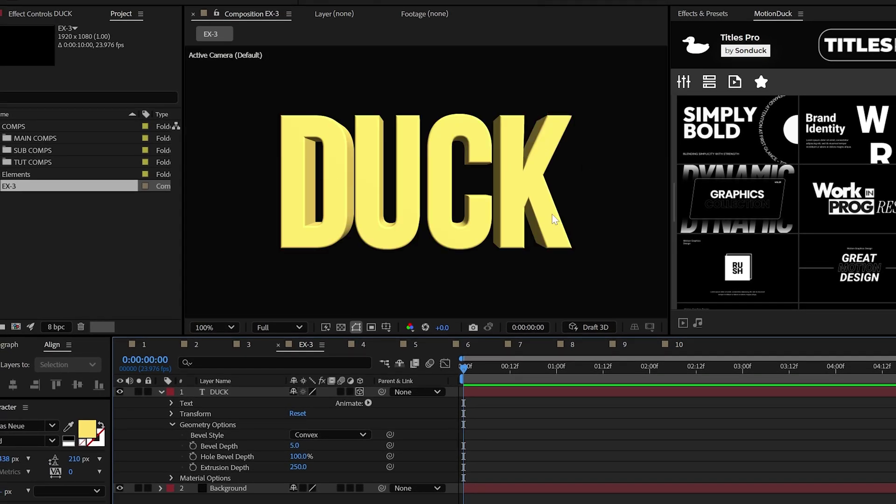
Set DUCK's material to 100% Specular Shininess and 50% Metal
click(173, 422)
click(172, 437)
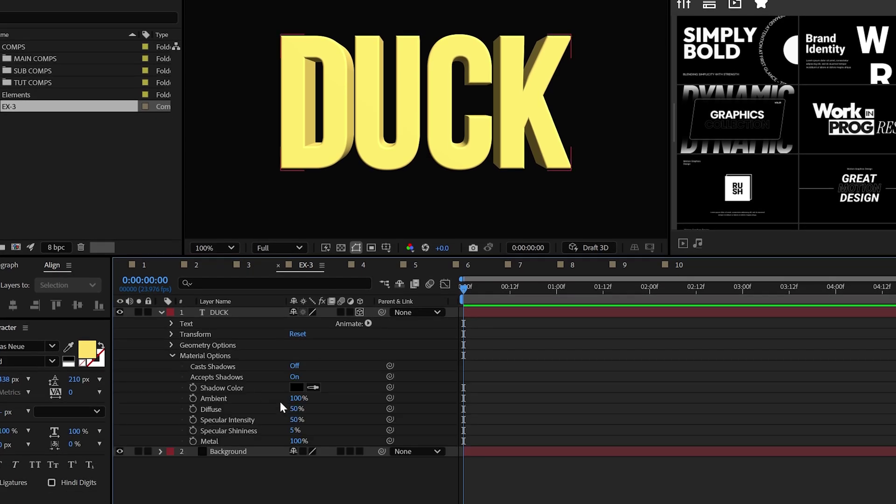
drag(296, 429, 367, 431)
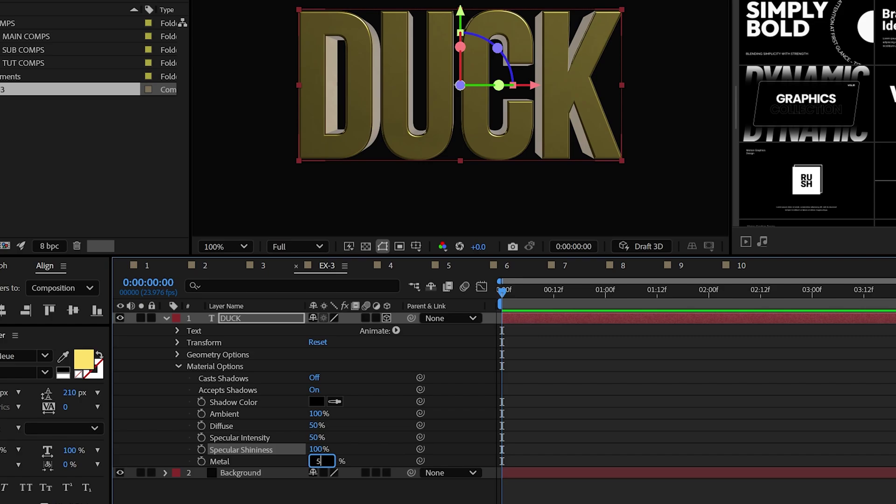
key(Return)
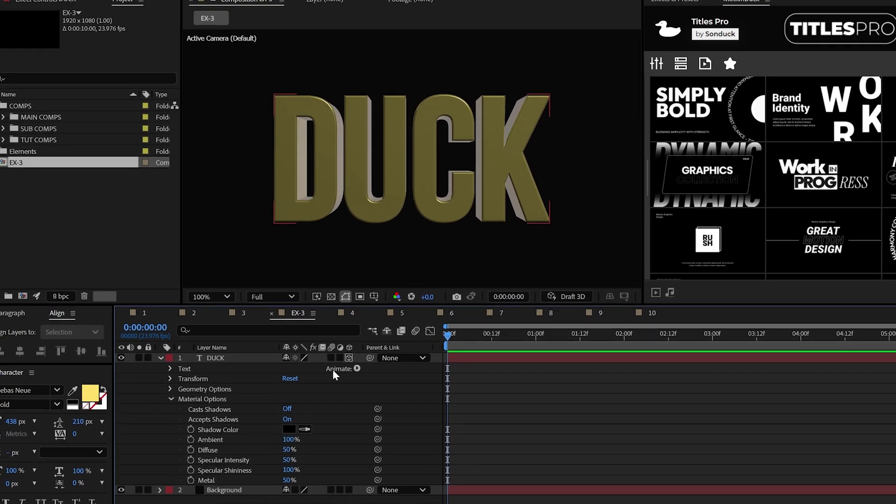
Add an RGB Front Color animator to DUCK and set the letter faces to black
click(356, 370)
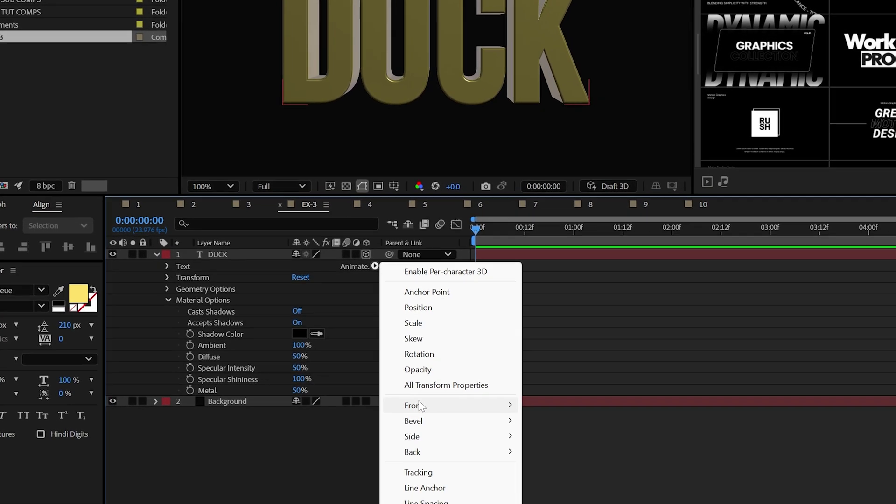
mouse_move(421, 406)
mouse_move(548, 407)
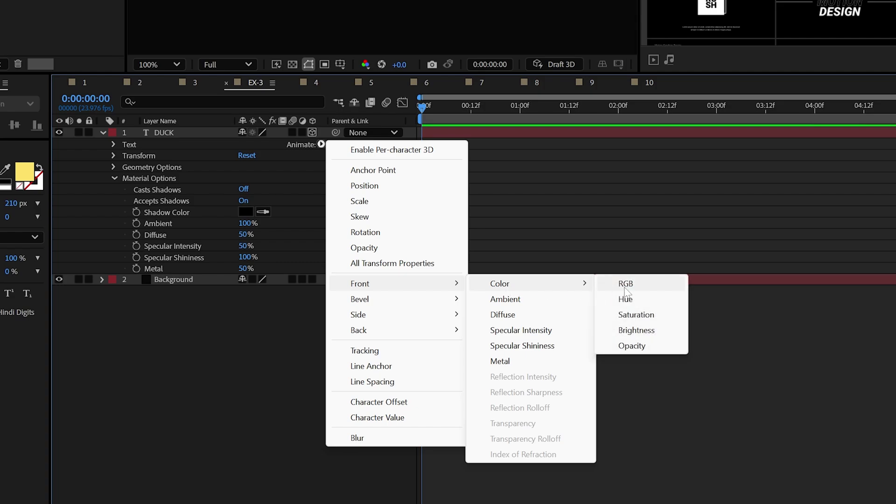
click(663, 405)
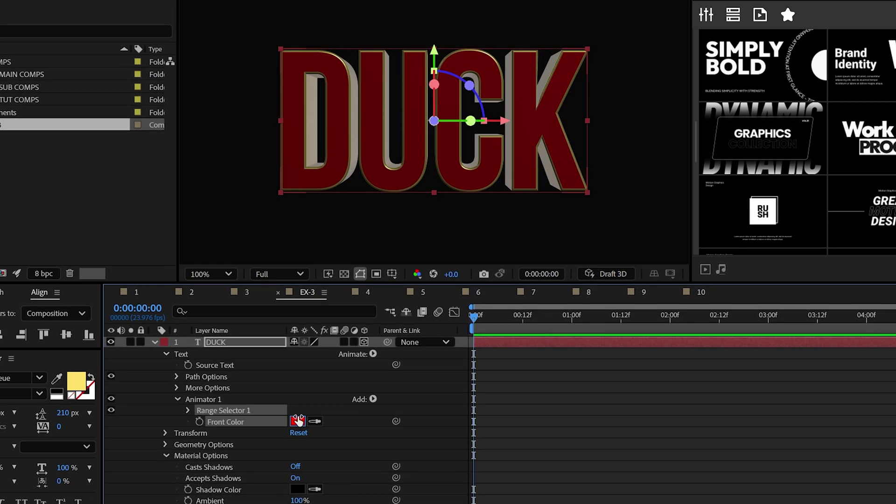
click(246, 211)
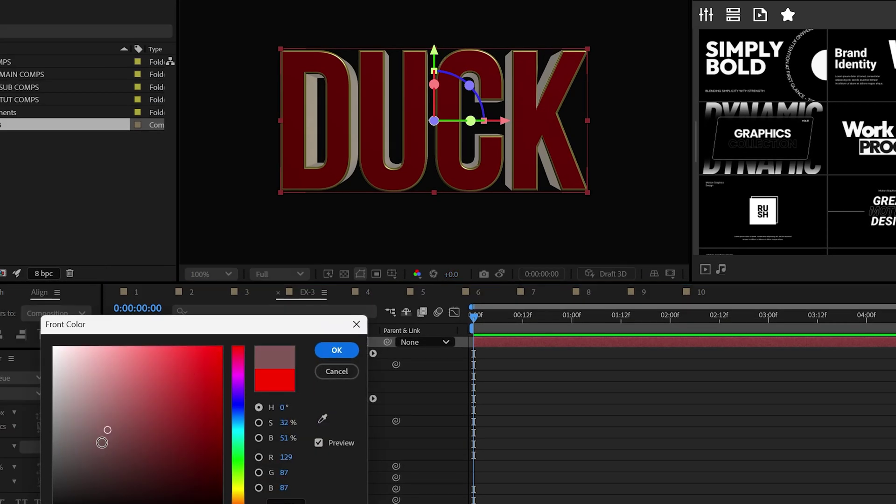
drag(104, 430, 53, 503)
click(341, 352)
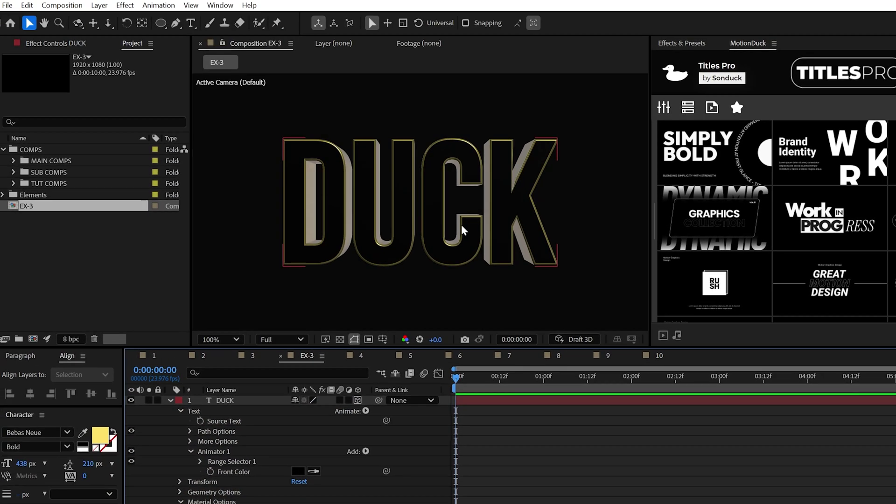
Add an environment light to the composition
click(93, 8)
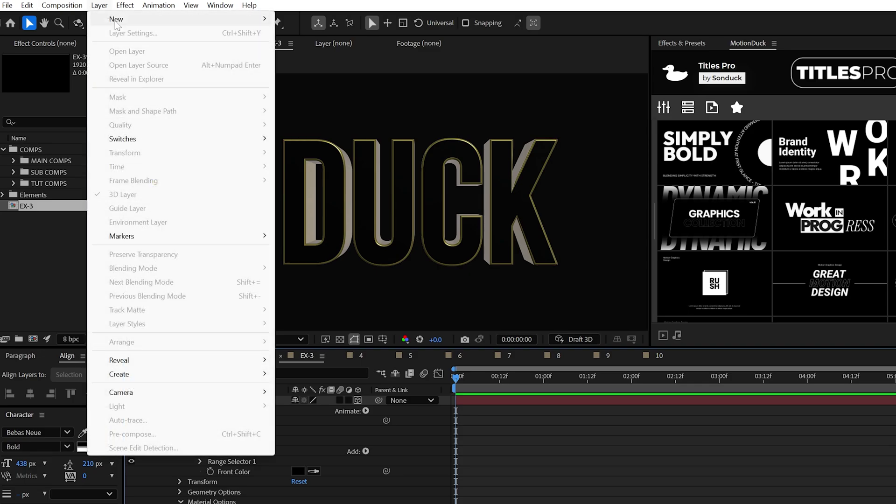
mouse_move(234, 19)
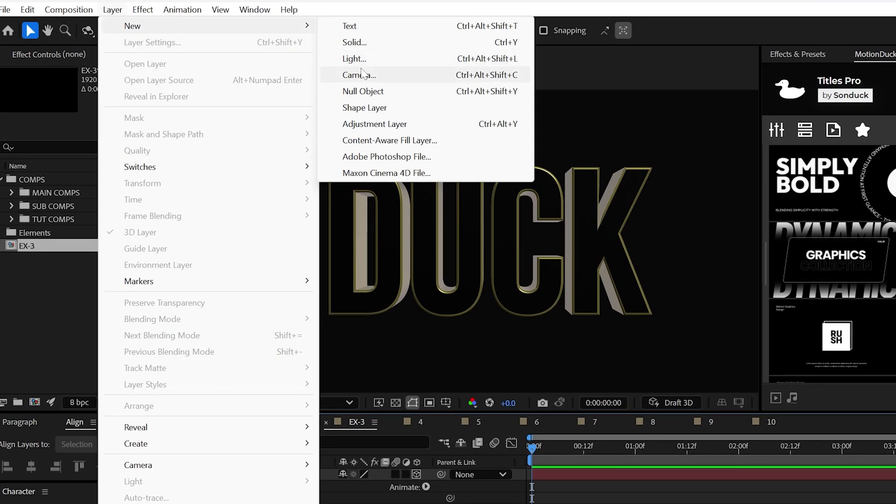
click(355, 59)
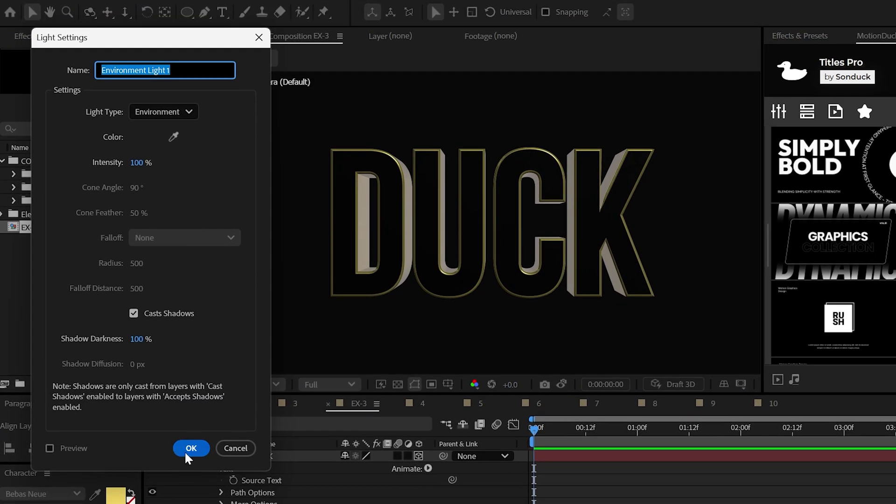
click(183, 474)
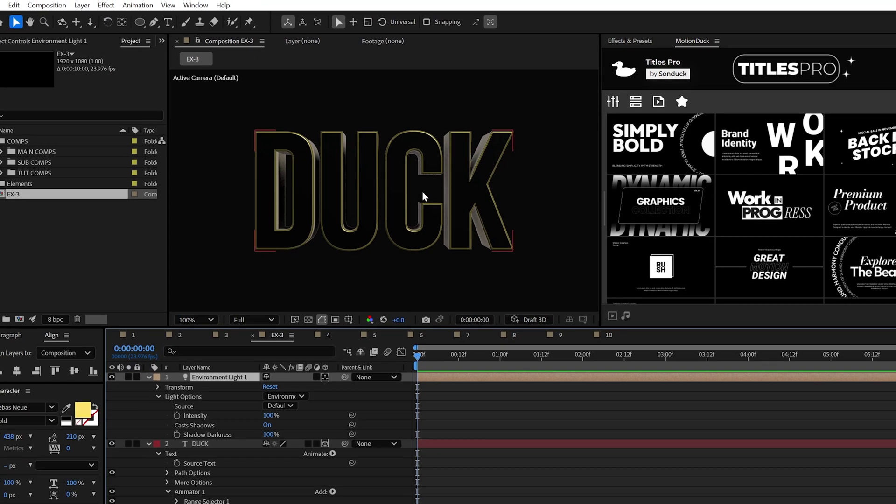
Create a dark solid layer named Floor using a colour sampled from the scene
click(82, 5)
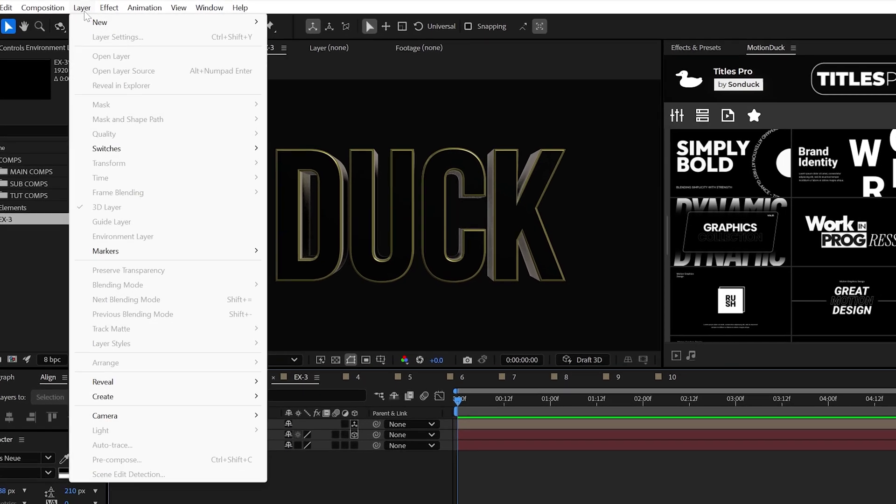
mouse_move(140, 18)
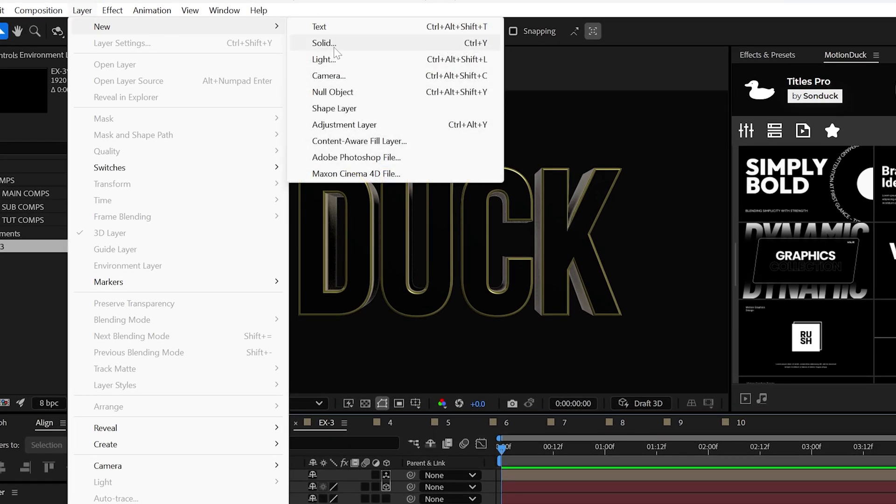
click(325, 43)
text(Floor)
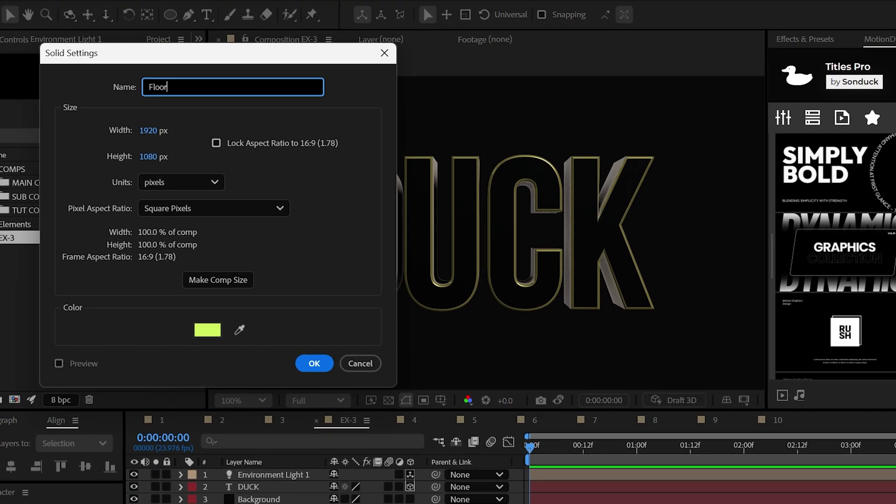
click(223, 335)
click(245, 354)
key(Return)
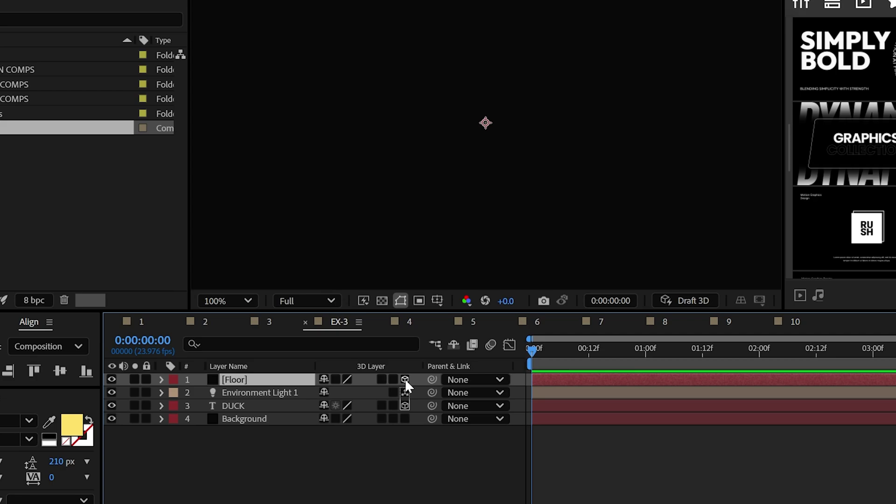
Make Floor 3D, rotate it 90° on X, and lower it beneath DUCK
click(453, 473)
click(161, 380)
click(351, 455)
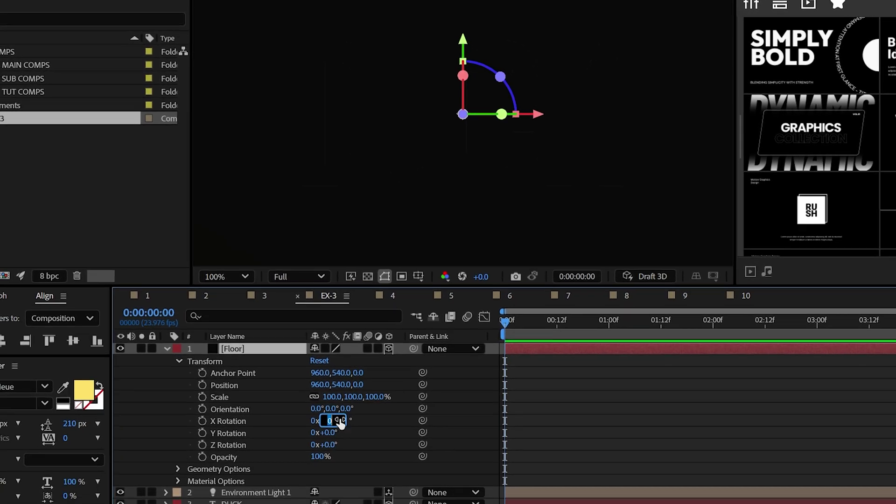
text(90)
key(Return)
drag(340, 382, 432, 397)
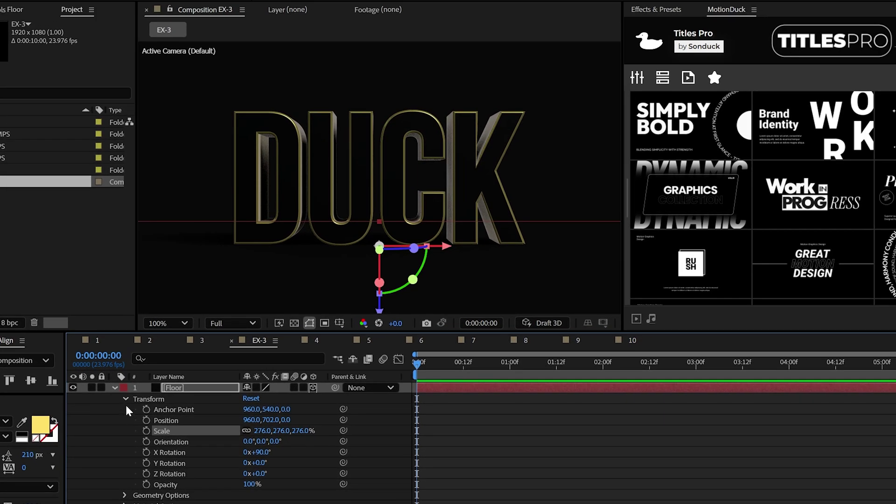
Add a Position animator to the DUCK text layer
click(126, 398)
click(115, 387)
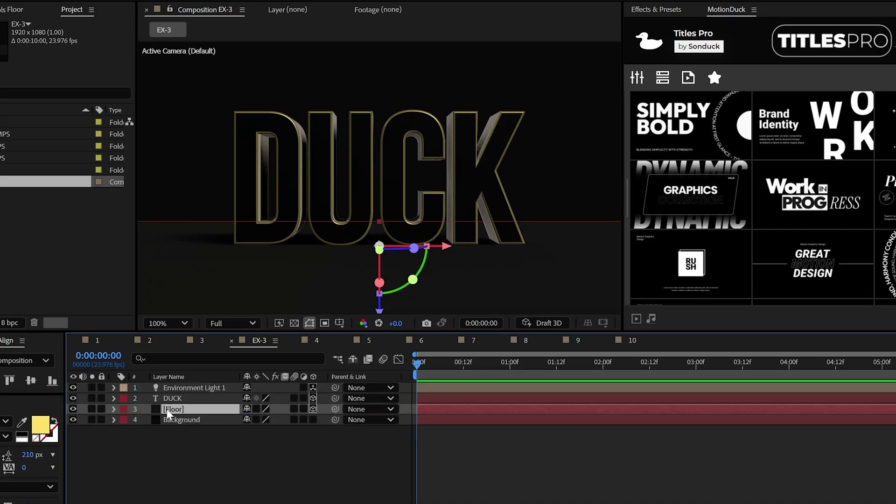
click(114, 400)
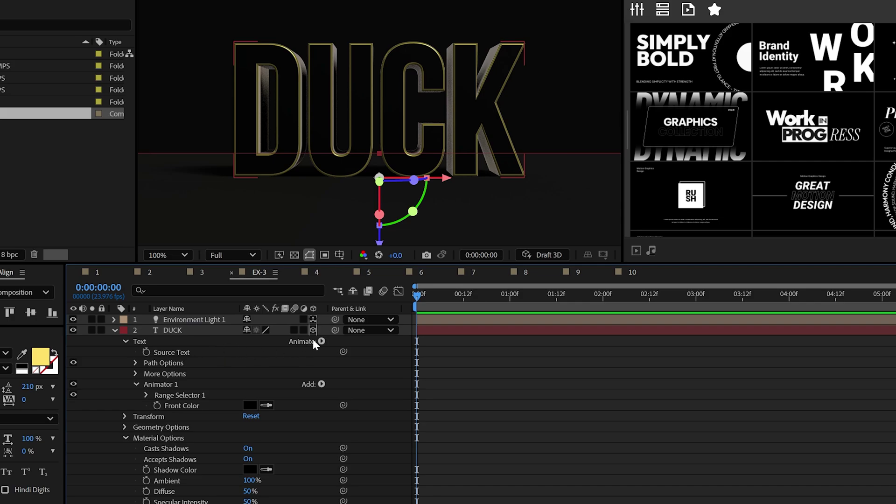
click(321, 341)
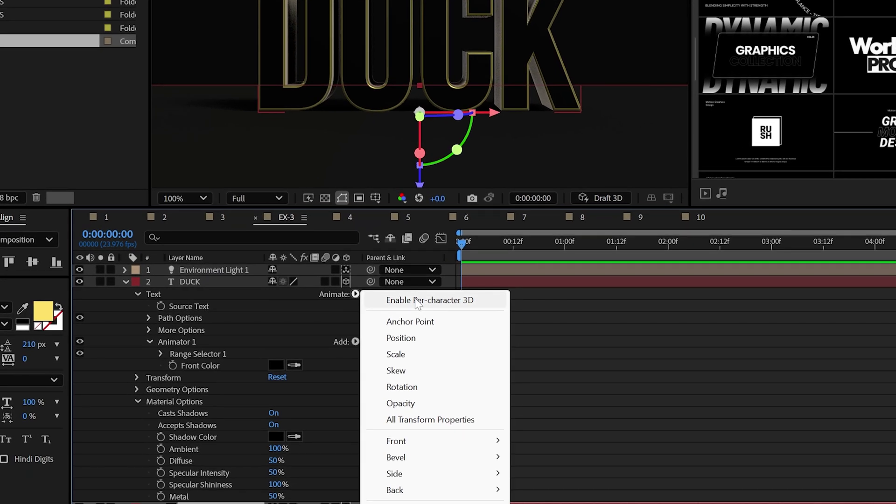
key(Escape)
click(356, 295)
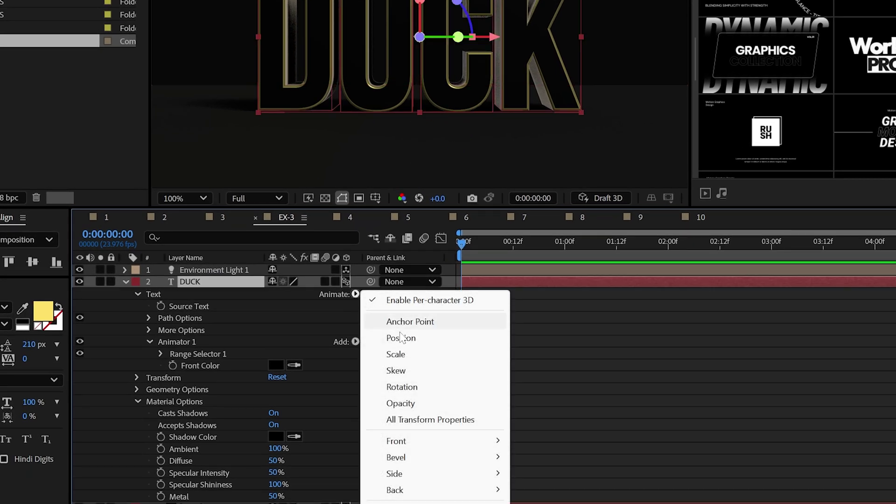
click(401, 338)
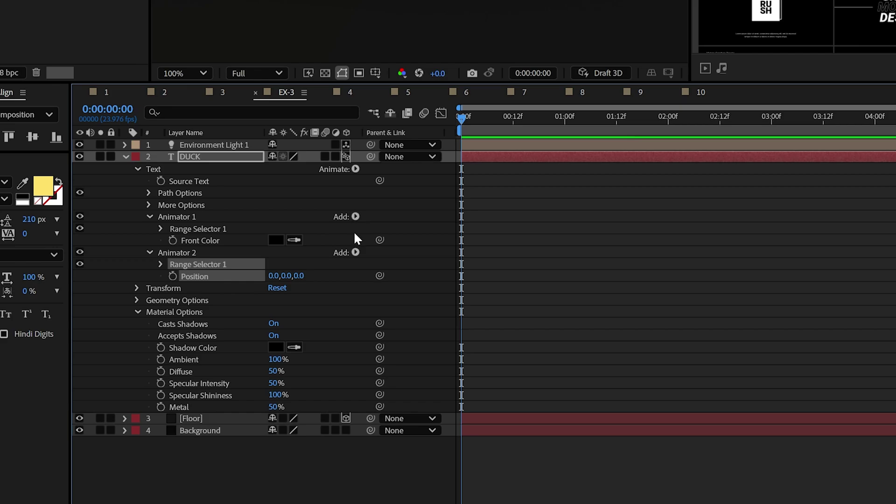
Add Rotation to Animator 2, rotate the letters and push them out toward the camera
click(355, 252)
mouse_move(391, 257)
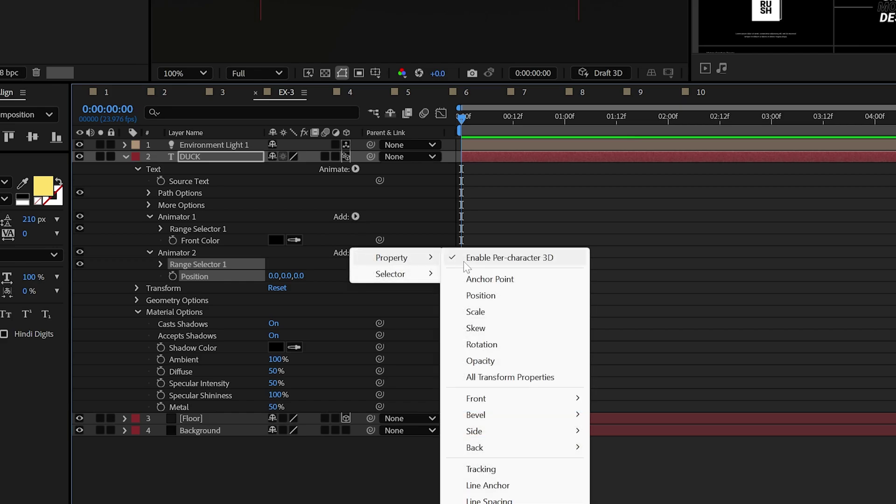
click(483, 345)
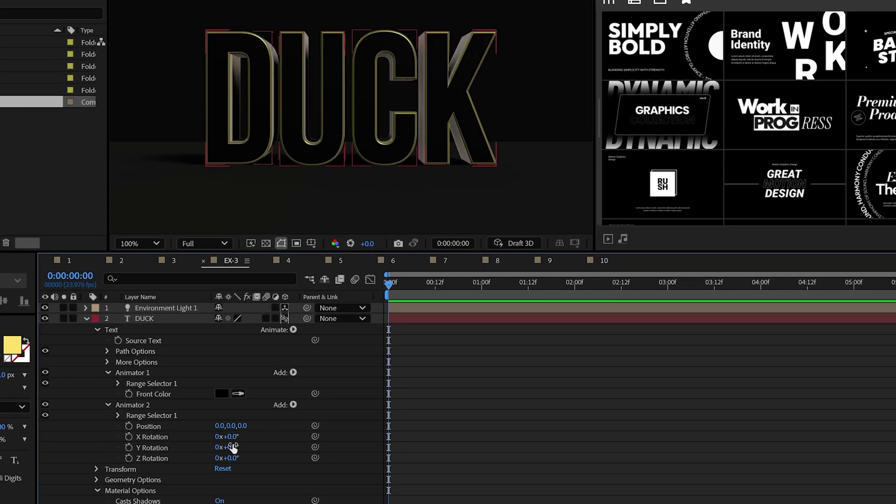
drag(233, 447, 238, 437)
drag(228, 458, 235, 457)
drag(238, 426, 261, 425)
drag(78, 447, 120, 416)
Keyframe Range Selector Start from 0% at 0 s to 100% at 2 s and preview
click(118, 415)
click(139, 425)
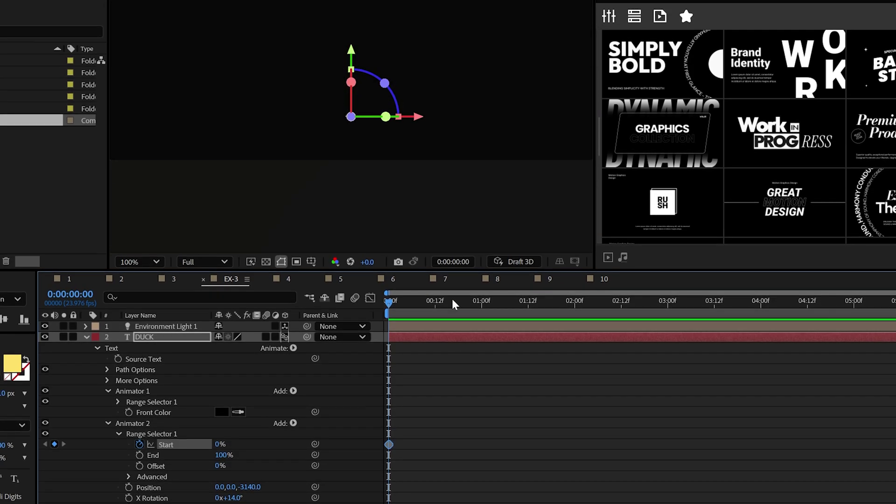
drag(466, 284, 574, 310)
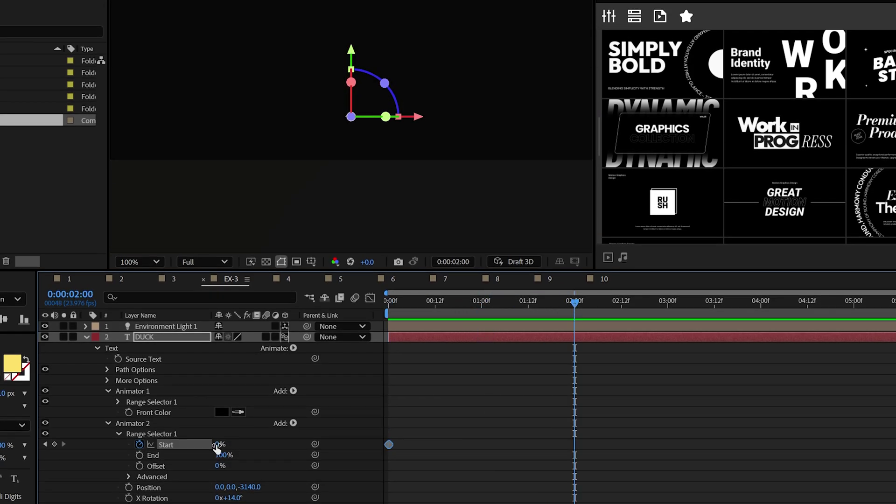
drag(217, 447, 366, 449)
key(space)
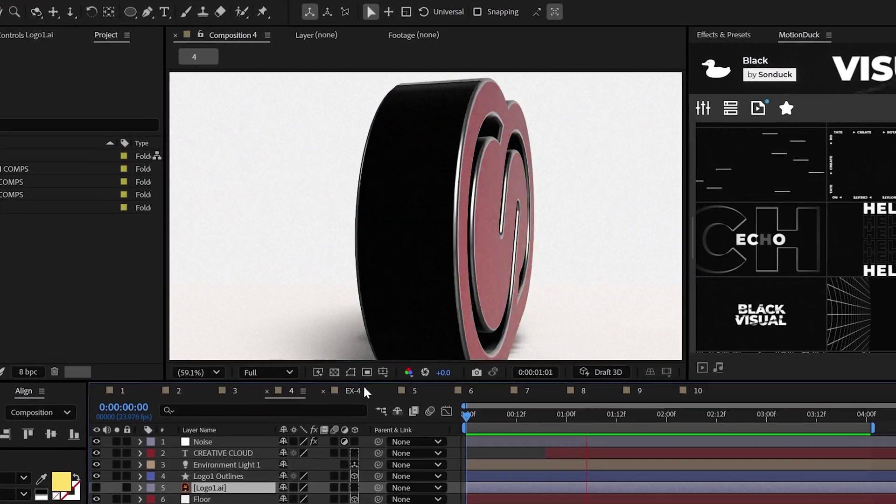
In EX-4, create a Logo1 Outlines shape layer from the Logo1.ai vector layer
click(363, 391)
click(210, 450)
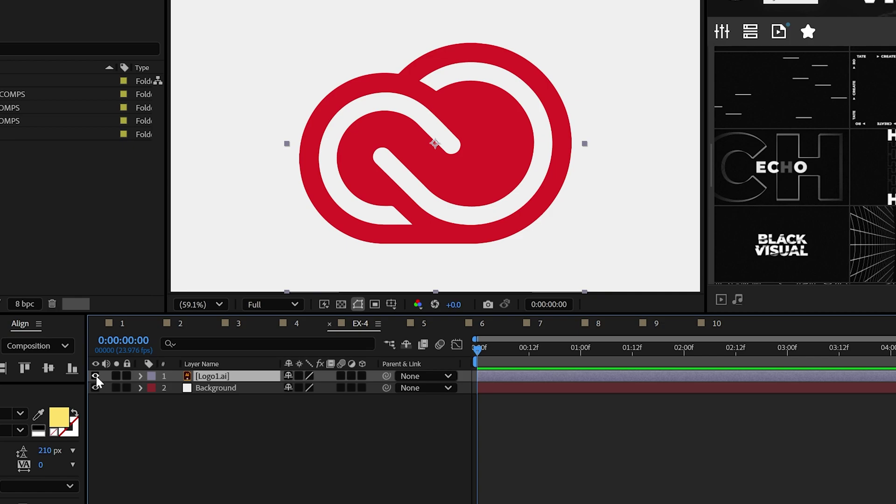
click(95, 376)
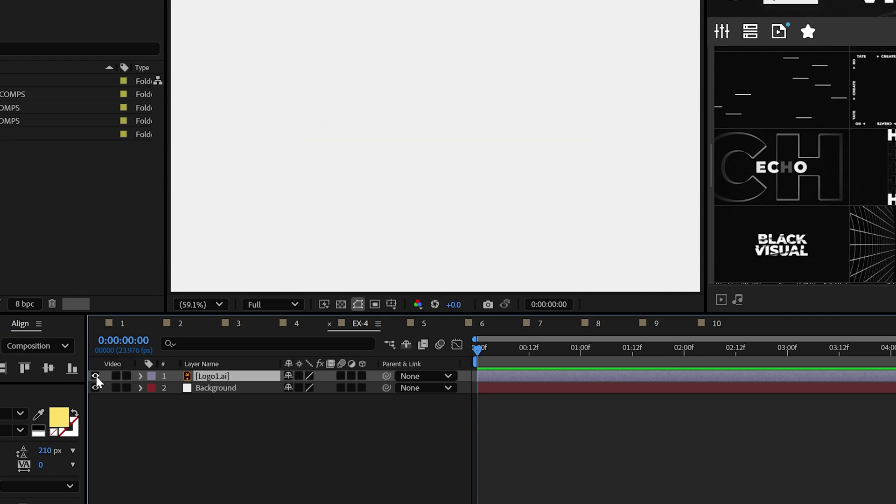
click(96, 376)
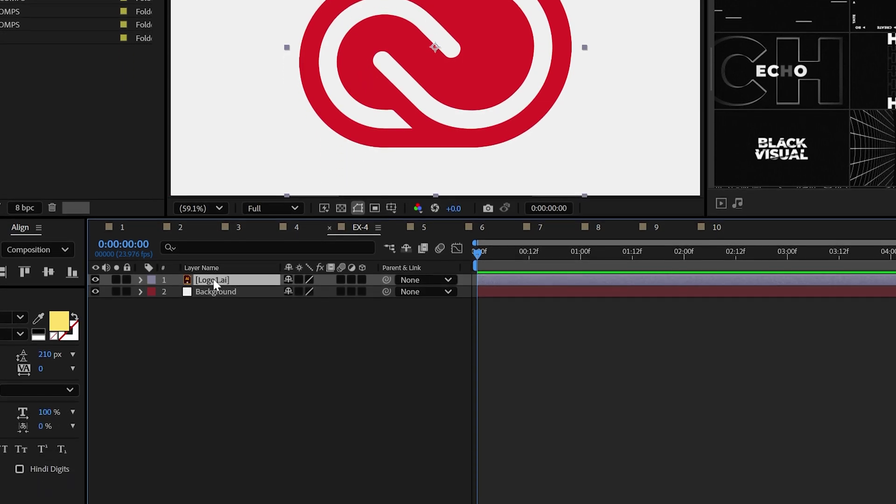
right_click(215, 377)
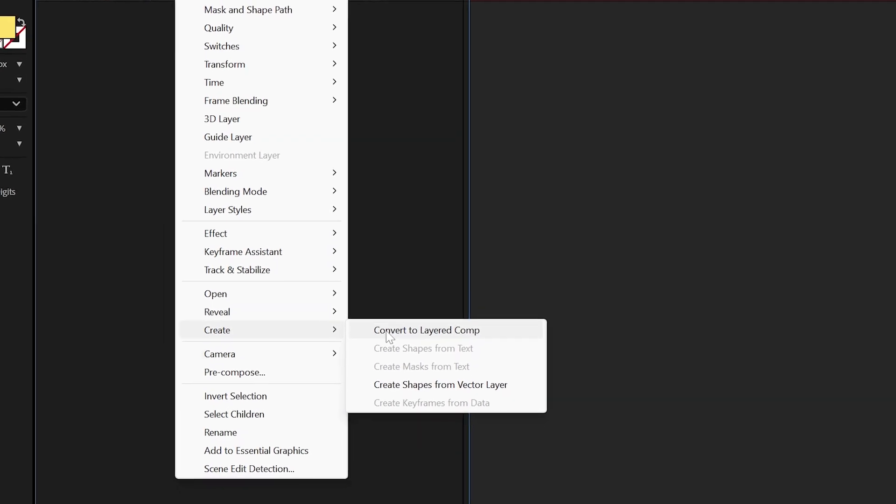
click(388, 363)
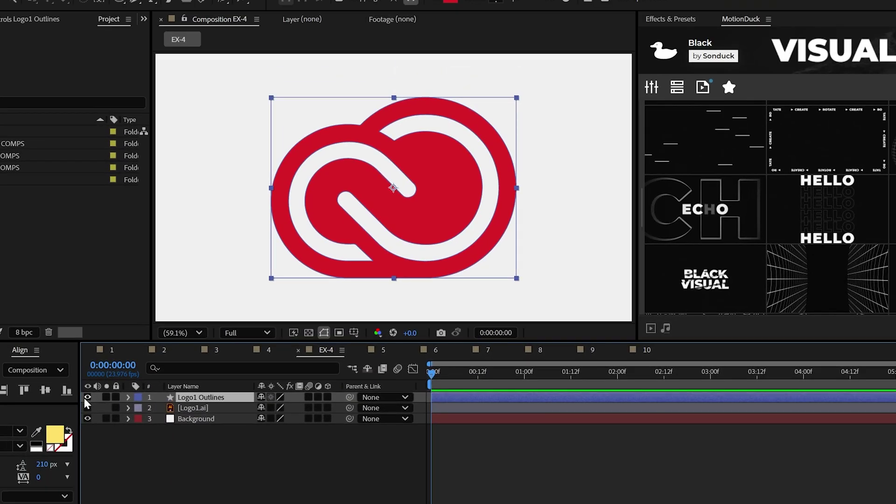
Make Logo1 Outlines a 3D layer and set its bevel depth to 9
click(85, 398)
click(85, 398)
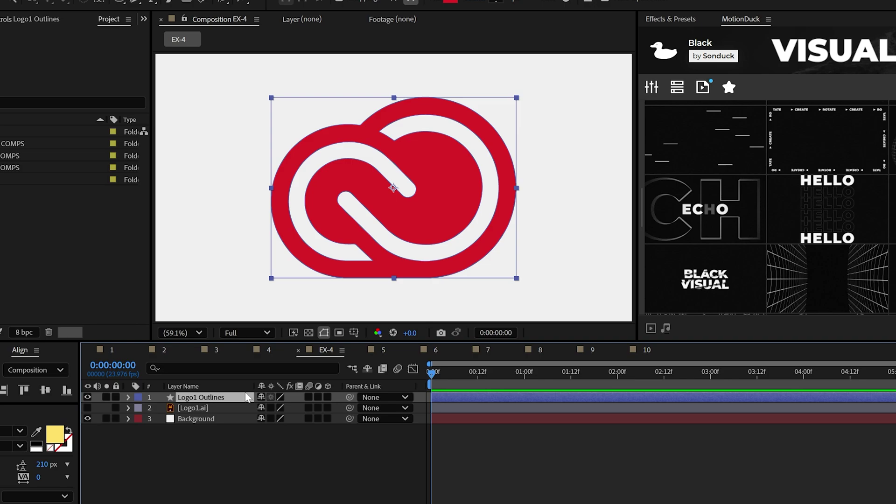
click(328, 397)
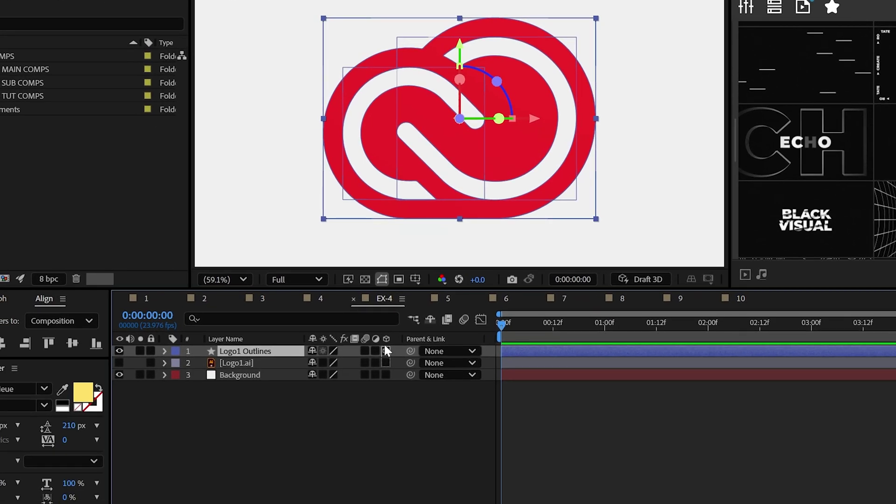
click(758, 279)
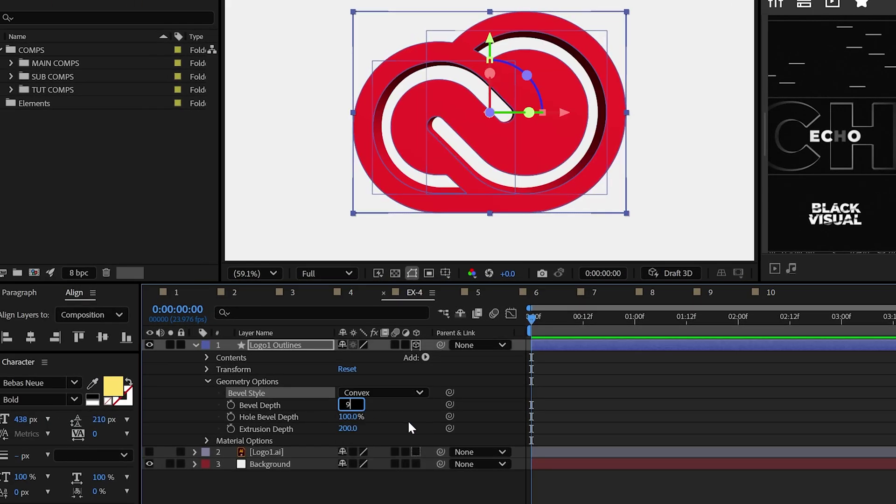
click(496, 233)
Raise the logo's Specular Shininess to about 88%
click(208, 382)
click(207, 393)
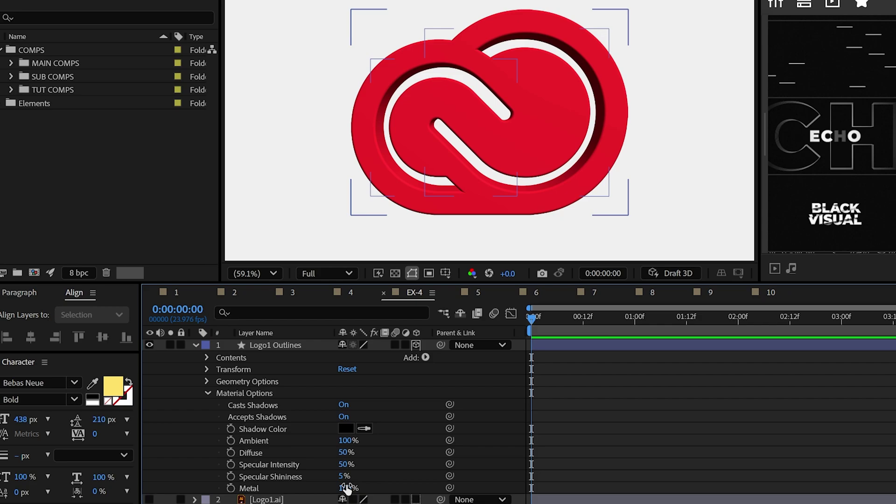
drag(376, 479, 397, 479)
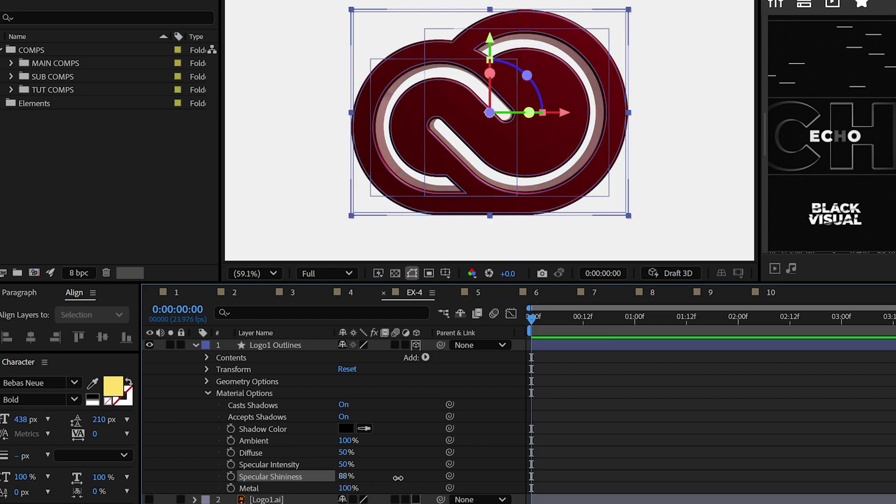
Add a Bevel Color to the logo's Group 1 and set it to white
click(207, 393)
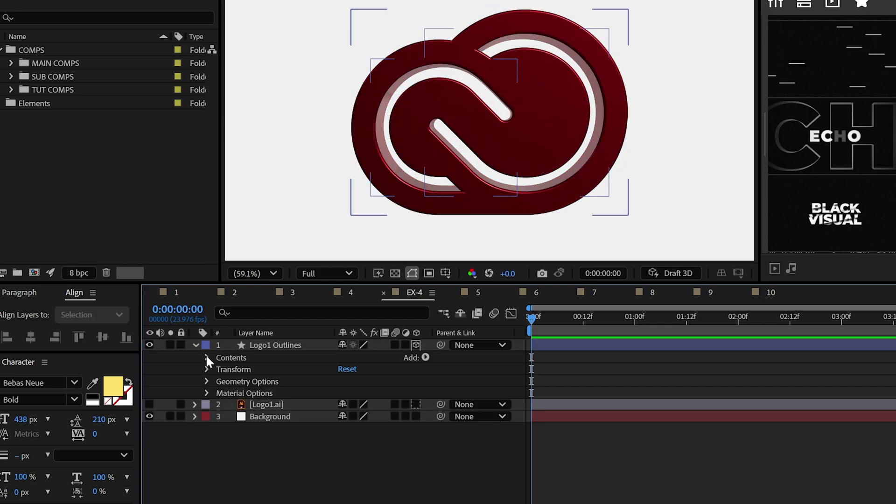
click(207, 358)
click(242, 370)
click(426, 357)
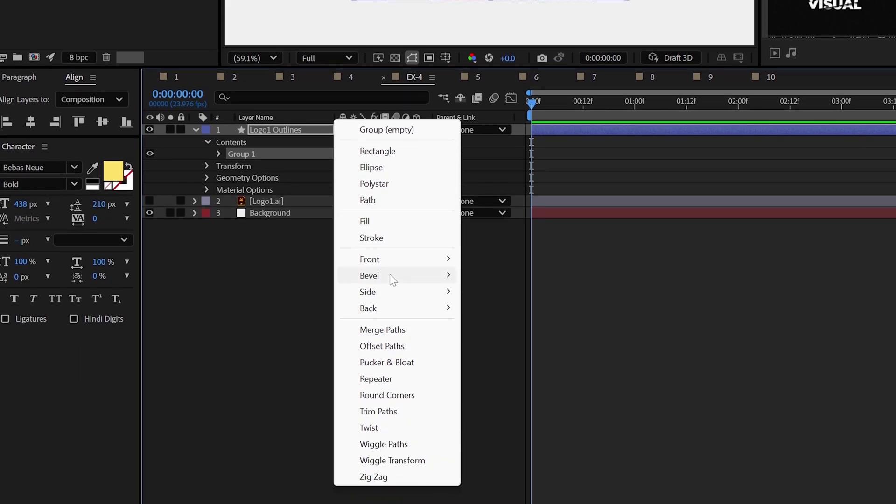
mouse_move(391, 491)
click(480, 276)
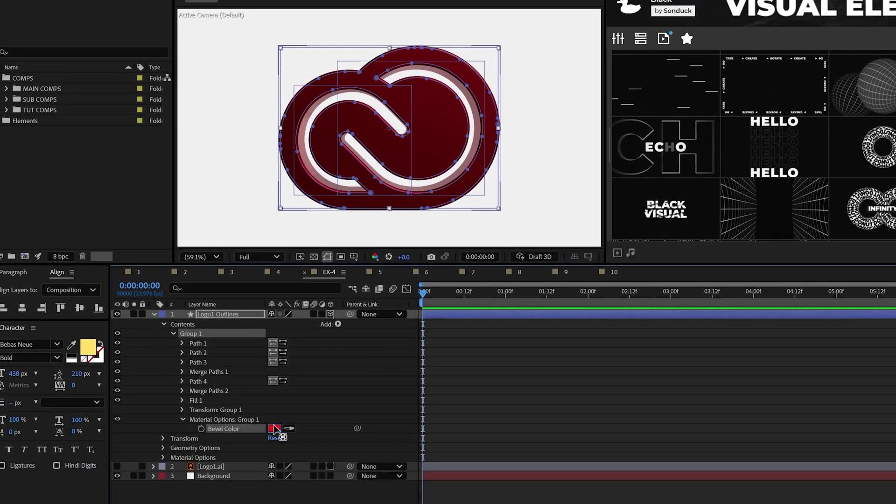
click(275, 429)
click(73, 320)
click(306, 318)
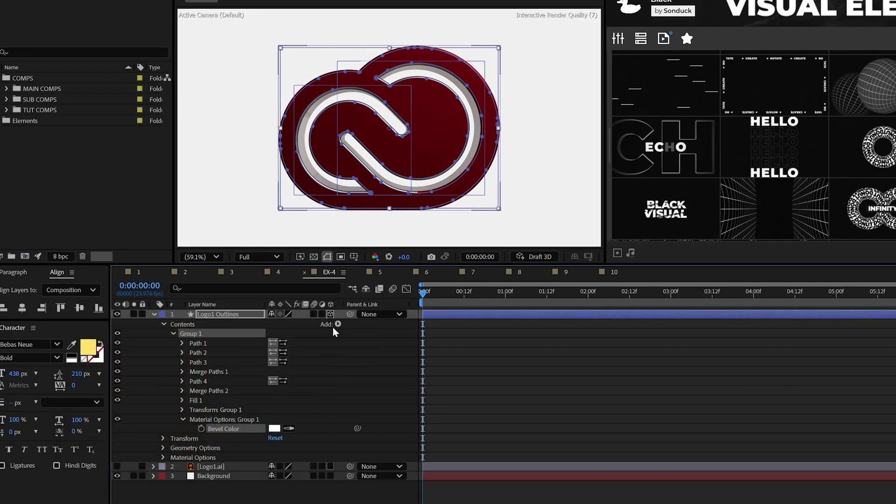
Add a Side Color to the group and set it to black
click(338, 324)
click(410, 449)
click(276, 439)
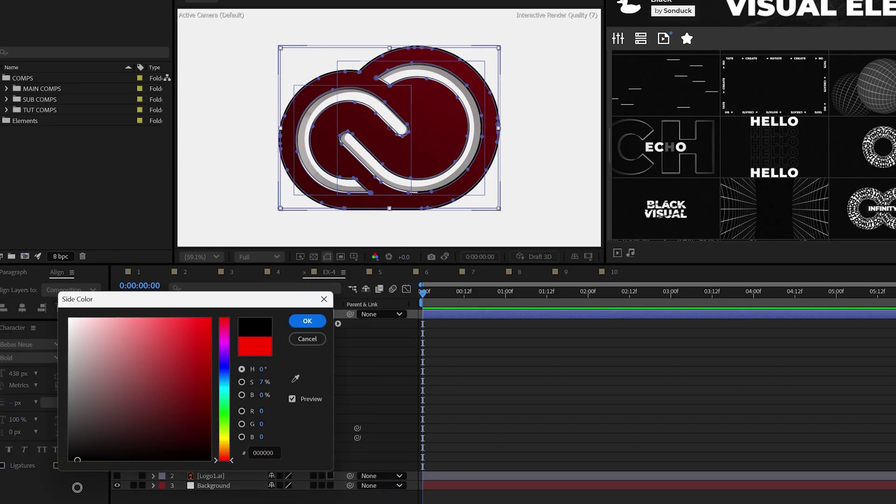
click(77, 488)
click(306, 318)
Reveal Logo1 Outlines' keyframed transforms and preview the logo's fly-in animation at 100%
key(slash)
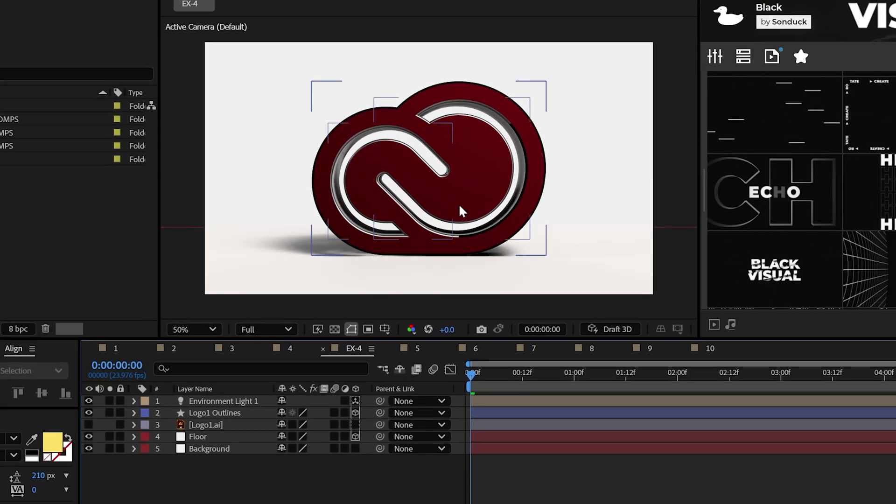
click(462, 211)
click(134, 412)
click(147, 437)
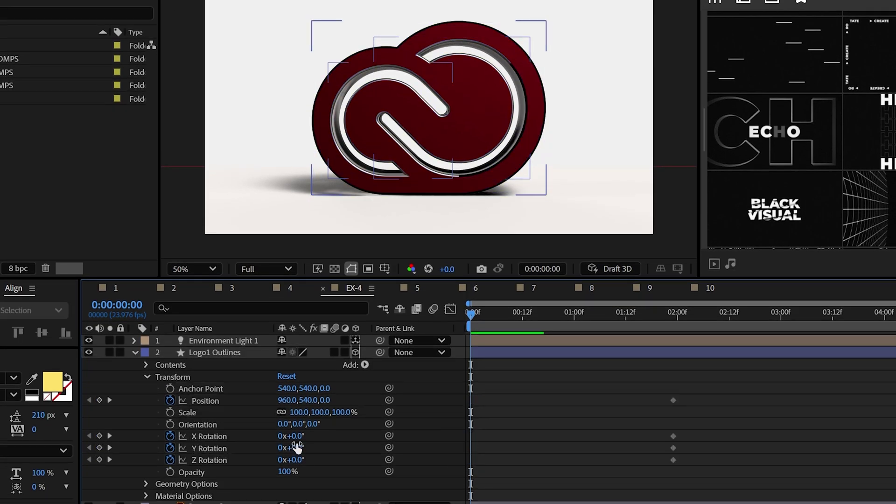
key(space)
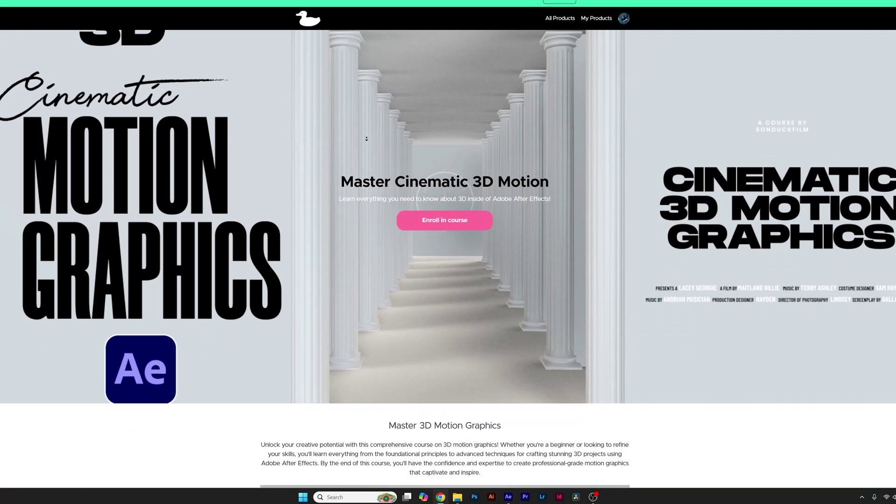
scroll(365, 136, down, 5)
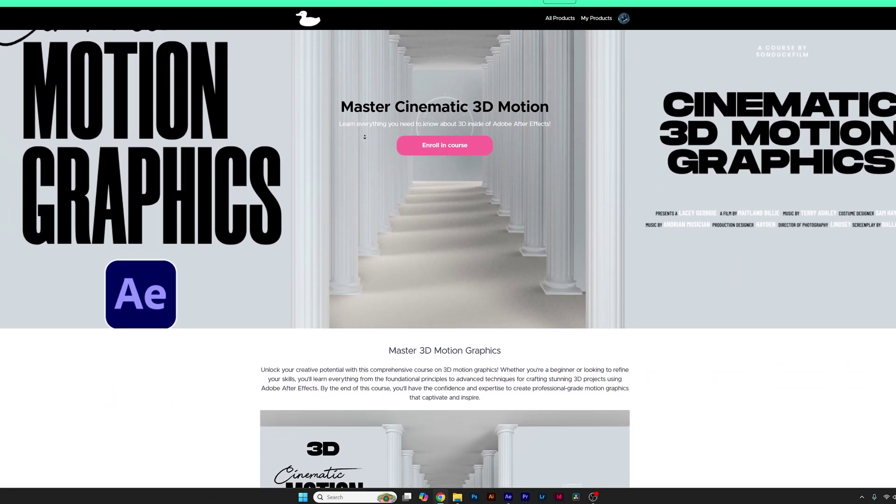
scroll(364, 137, down, 5)
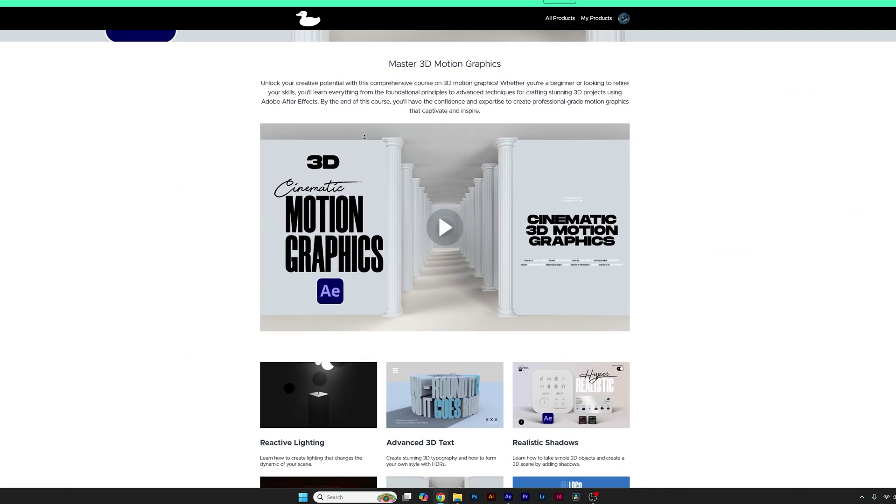
scroll(364, 137, down, 5)
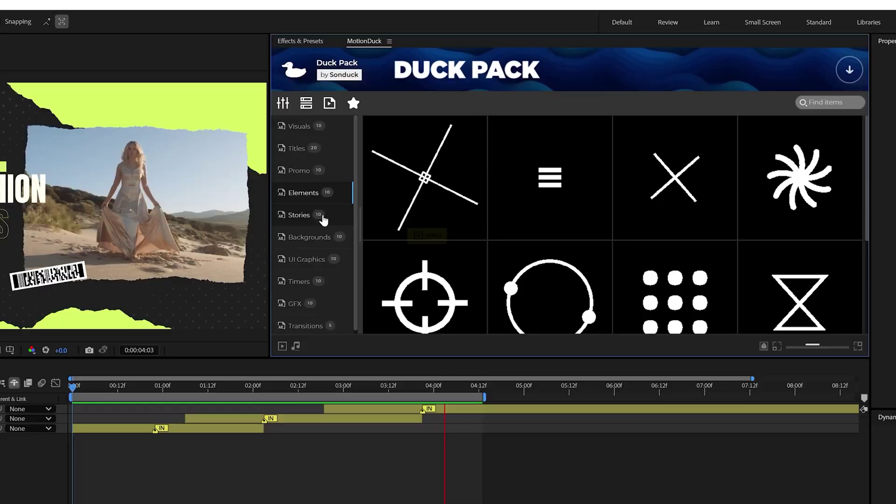
Browse the Duck Pack Stories, Backgrounds, UI Graphics and Timers template categories
click(320, 218)
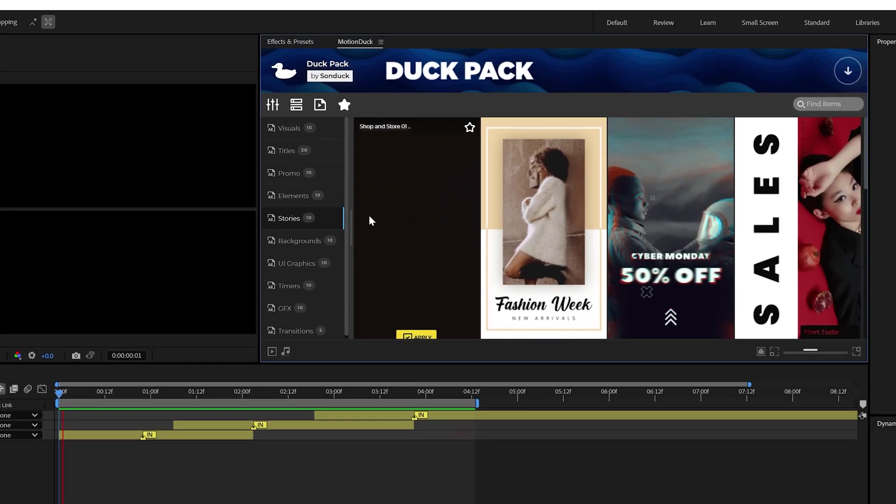
click(305, 244)
click(286, 267)
click(280, 290)
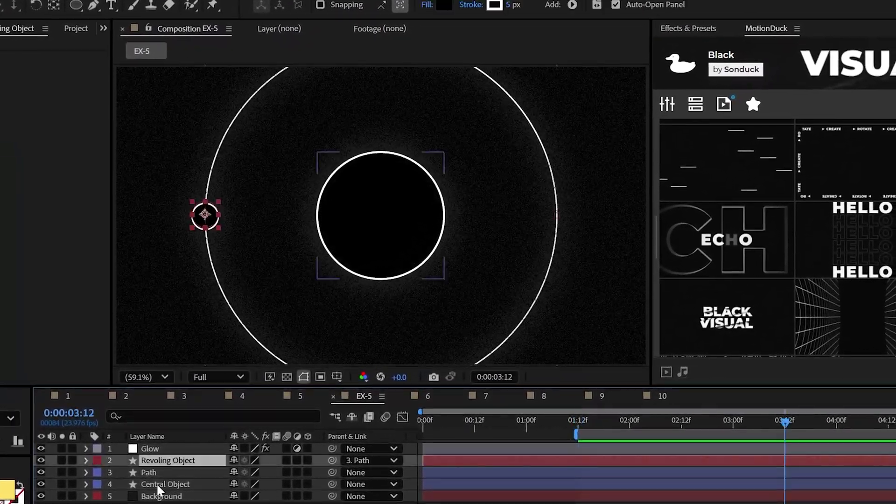
Make the three layers 3D, parent Revoling Object to Path, and tilt Path −61° on X
click(179, 482)
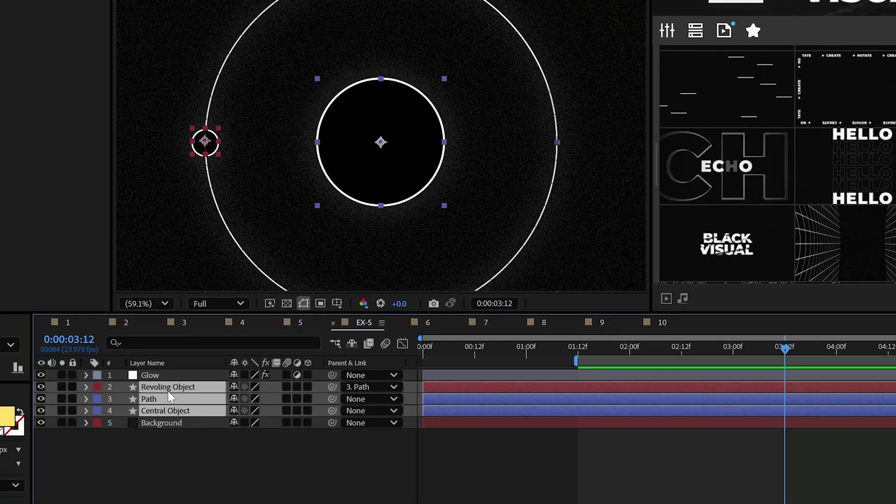
click(307, 388)
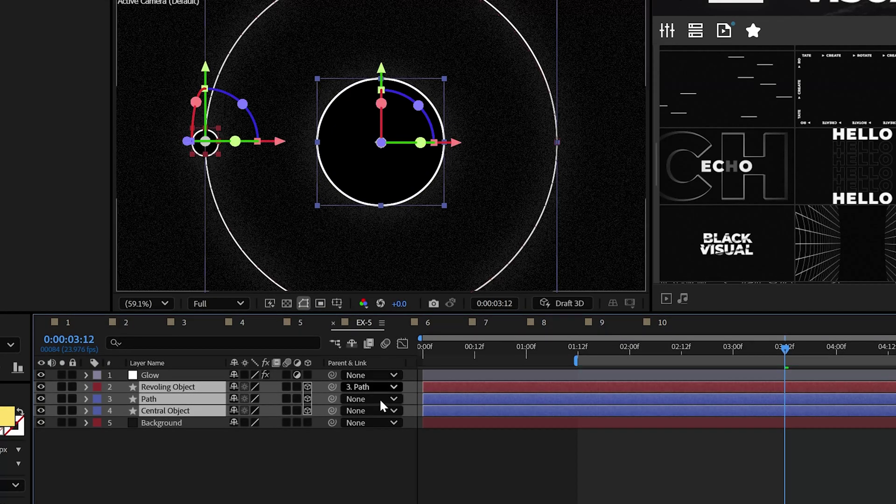
key(ctrl+shift+a)
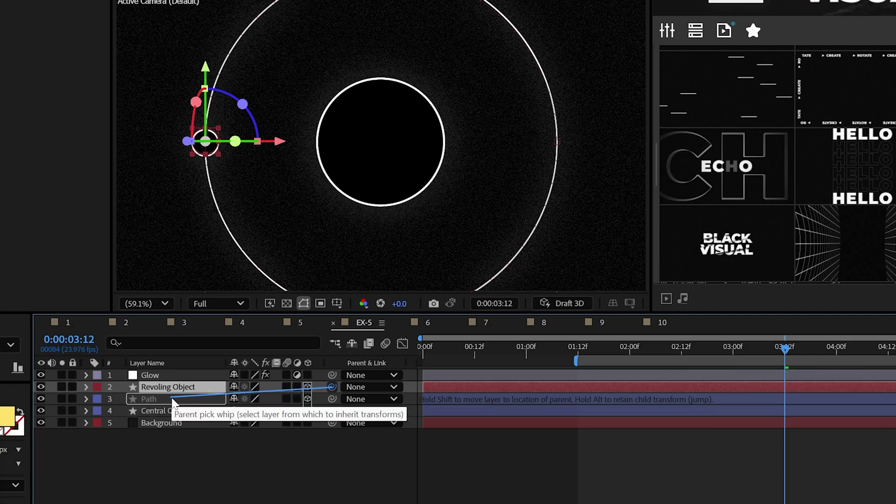
drag(173, 401, 173, 403)
click(85, 399)
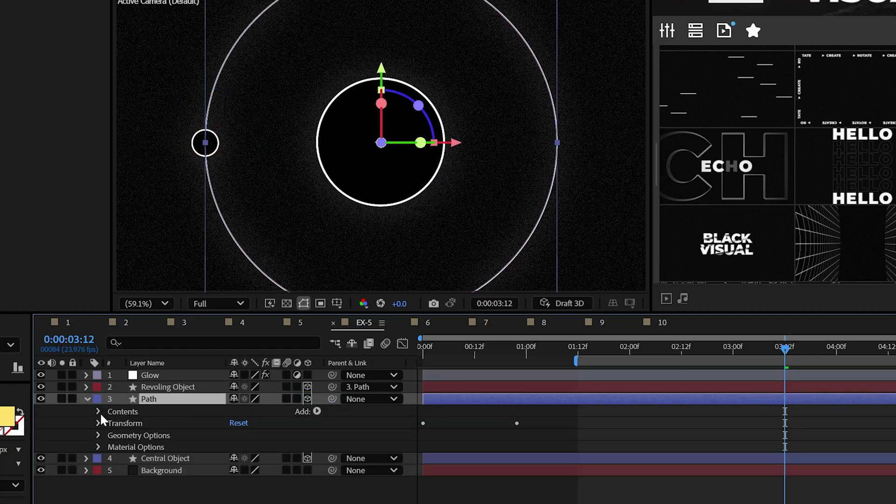
click(98, 421)
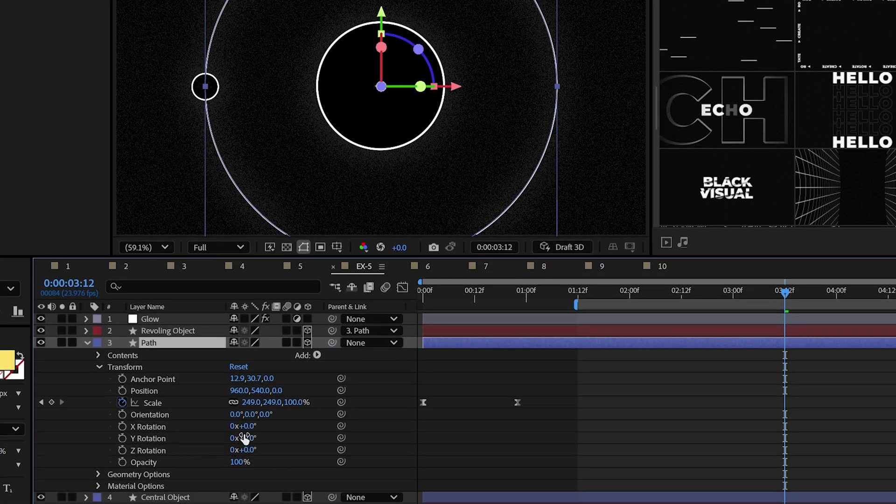
drag(234, 428, 214, 434)
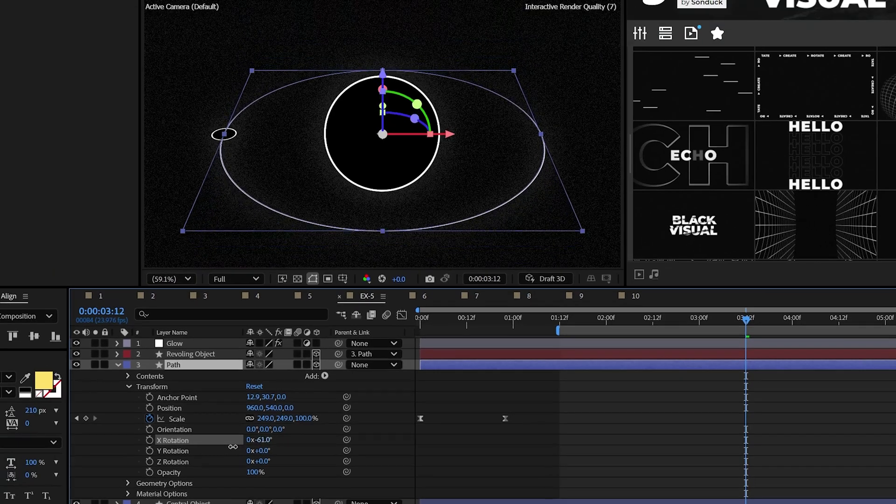
click(208, 129)
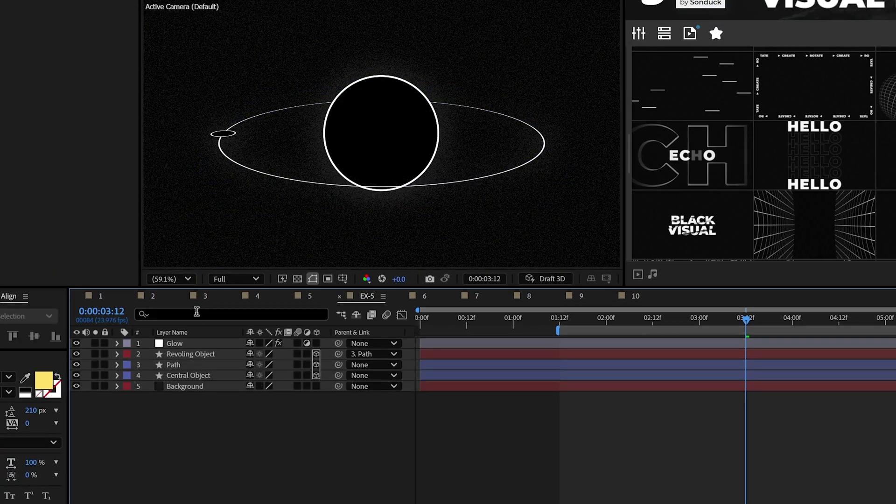
Set Revoling Object to Orient Towards Camera, clear its parent to None, and preview the orbit
click(195, 353)
click(106, 8)
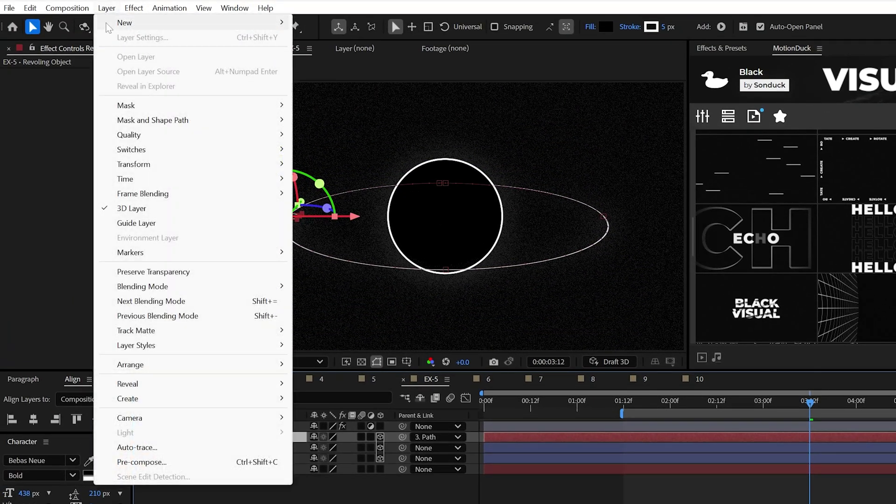
mouse_move(140, 164)
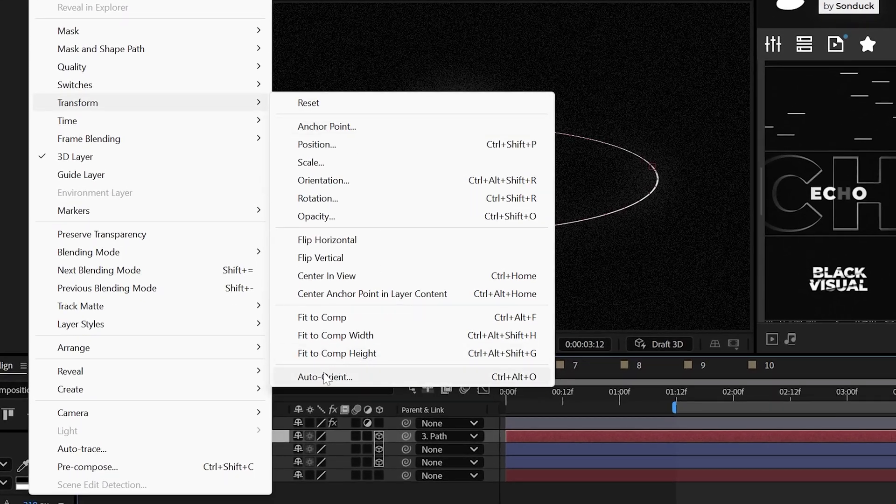
click(325, 377)
click(154, 262)
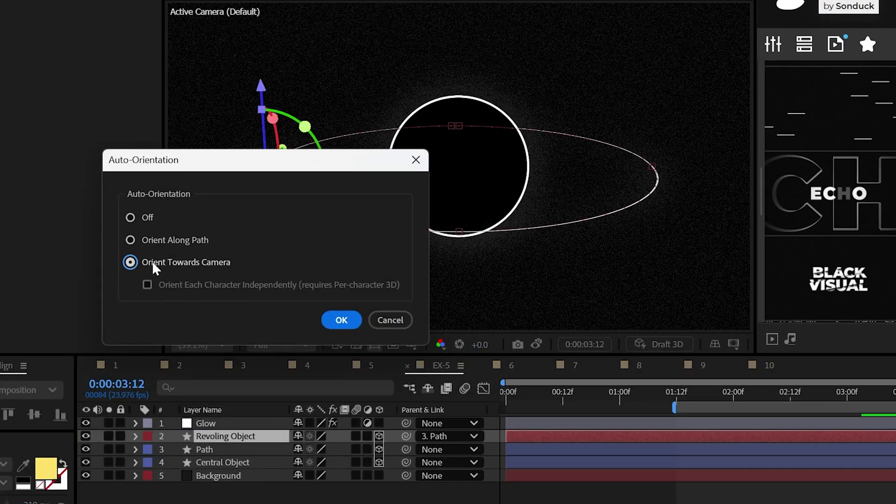
click(337, 321)
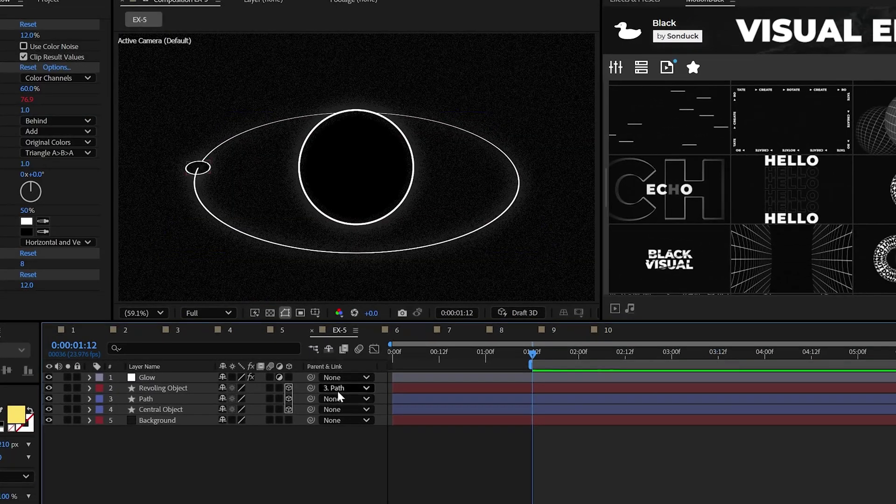
click(343, 388)
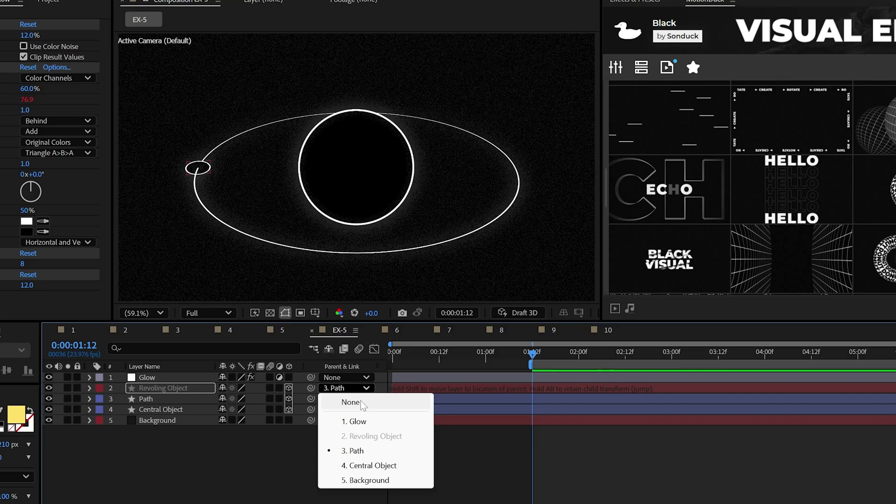
click(363, 403)
key(space)
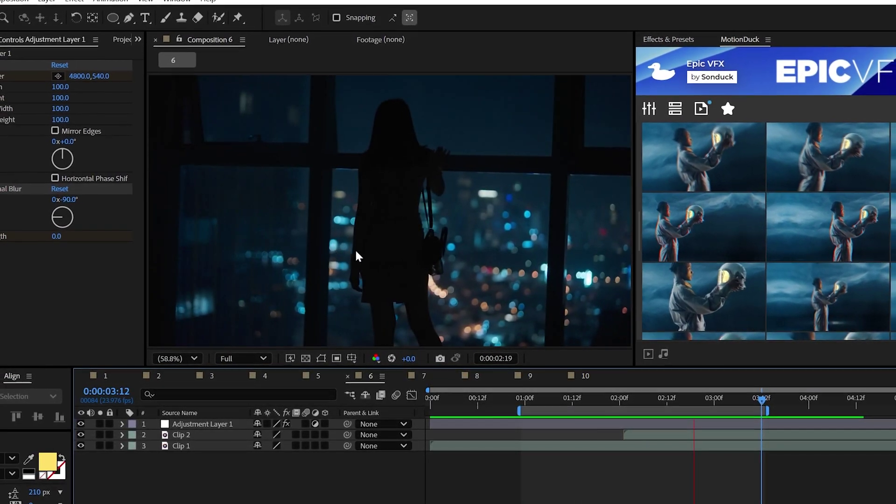
Delete Adjustment Layer 1 from Composition 6, leaving only Clip 1 and Clip 2
key(Delete)
click(81, 5)
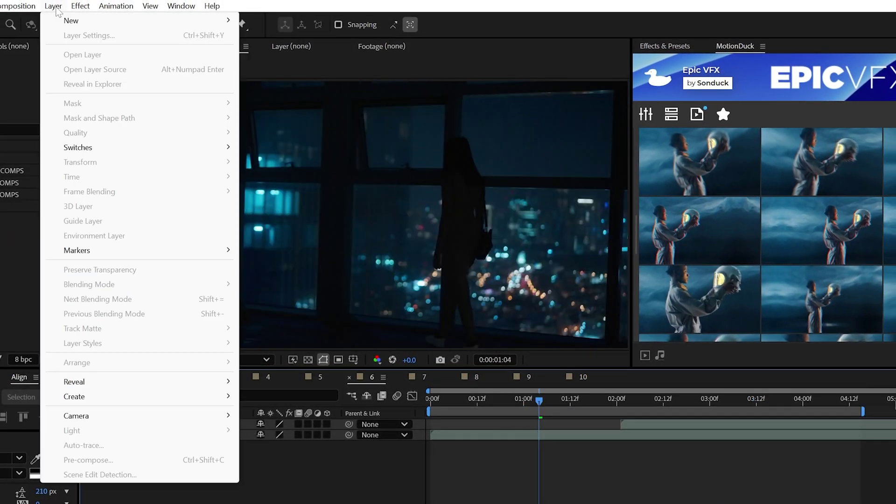
click(203, 453)
click(53, 5)
Add a new adjustment layer above the clips with the Stylize > Motion Tile effect
mouse_move(74, 20)
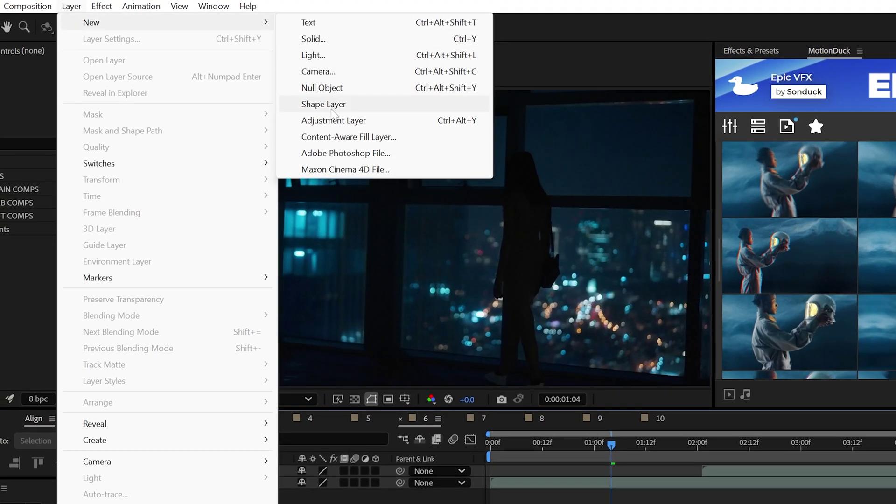
click(333, 120)
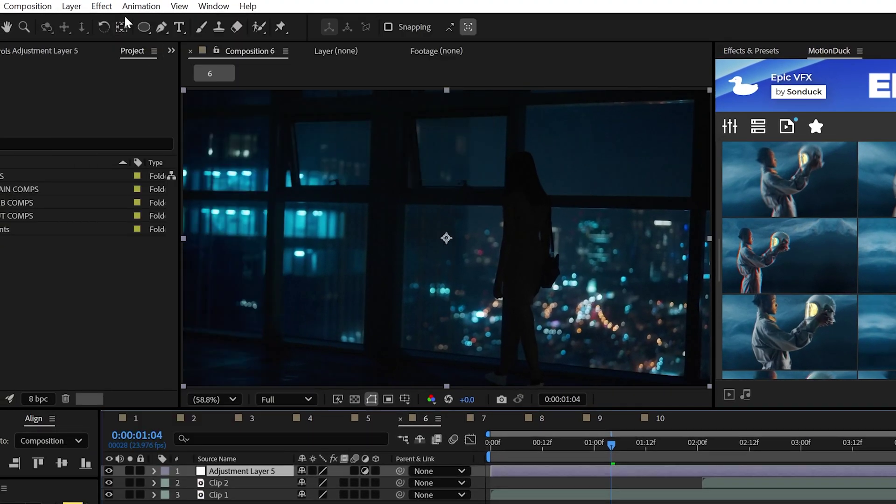
click(101, 6)
mouse_move(129, 396)
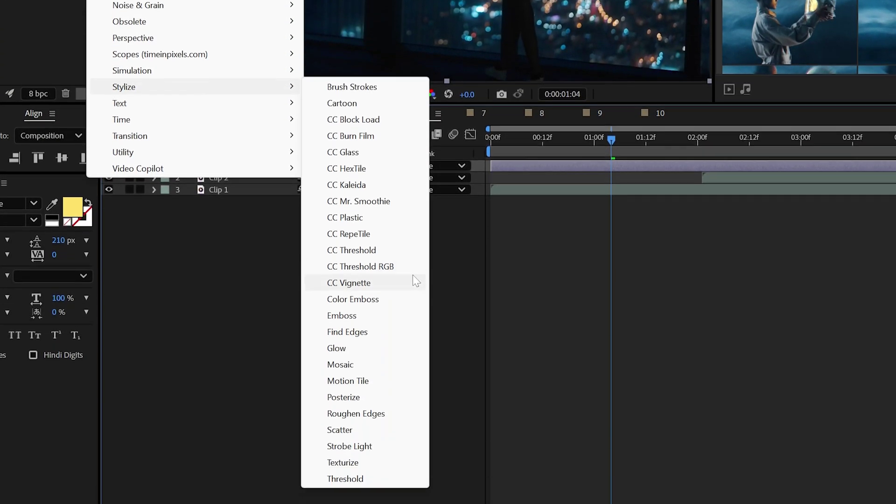
click(364, 384)
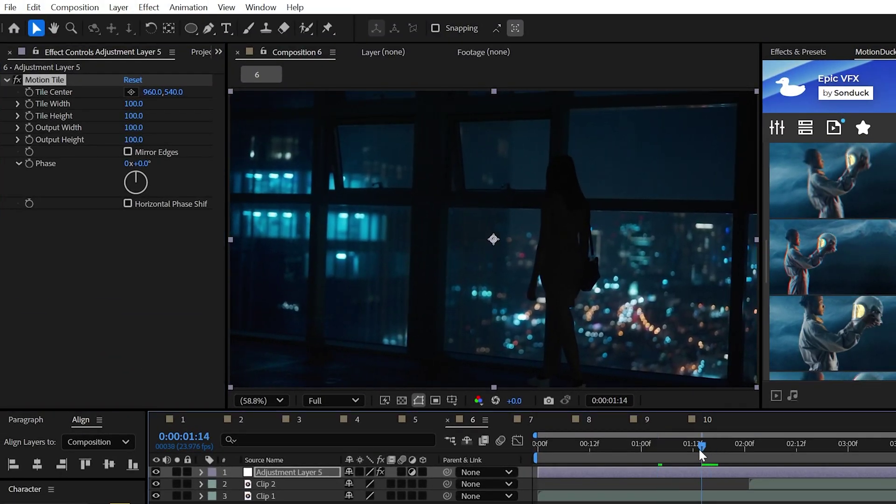
Keyframe Motion Tile's Tile Center from 960,540 to 4690,540 and preview the slide
drag(754, 443, 816, 453)
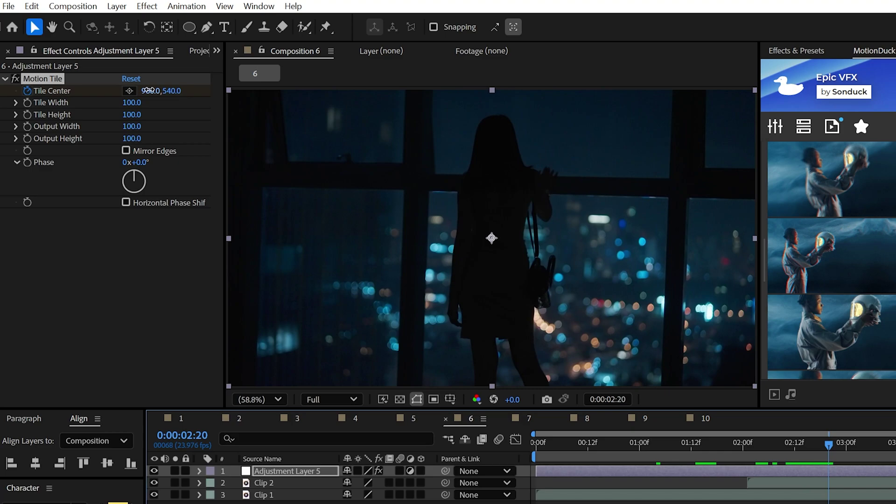
drag(0, 27, 145, 45)
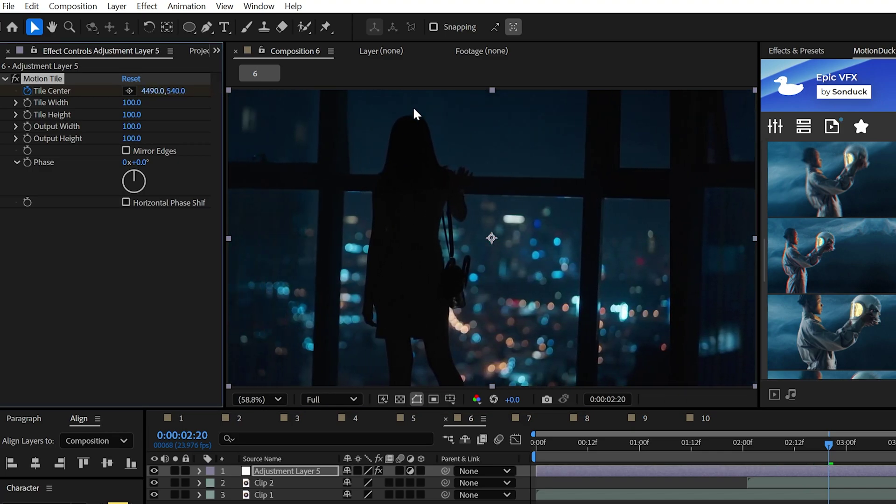
key(u)
click(658, 444)
key(space)
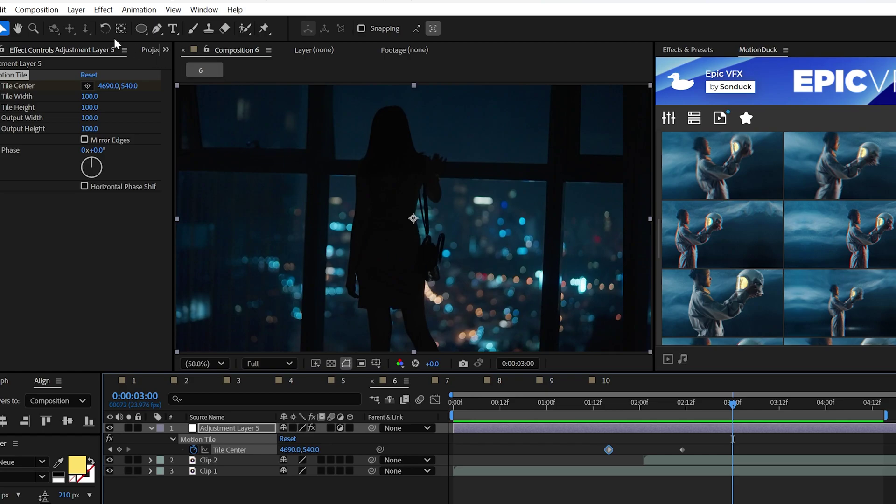
Add Directional Blur at 90° with Blur Length keyframed to peak mid-slide
click(102, 10)
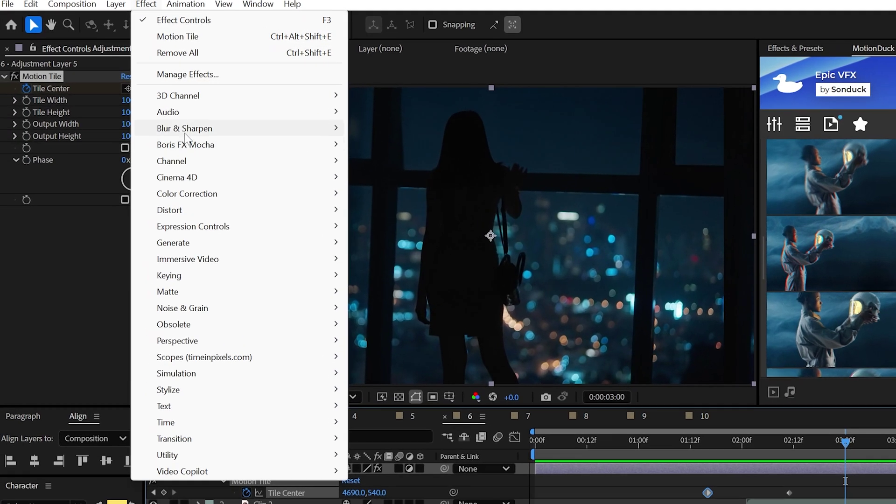
mouse_move(224, 126)
click(394, 275)
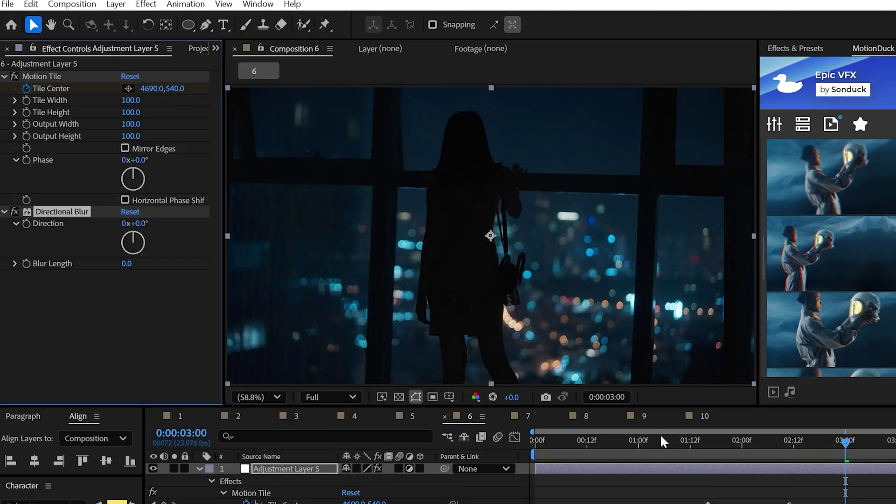
drag(660, 433, 705, 442)
click(223, 503)
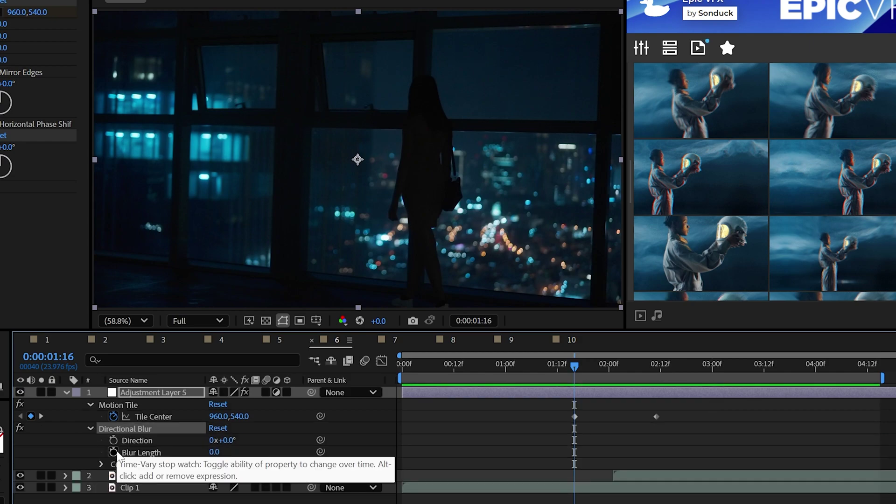
click(657, 367)
key(ctrl+v)
click(596, 367)
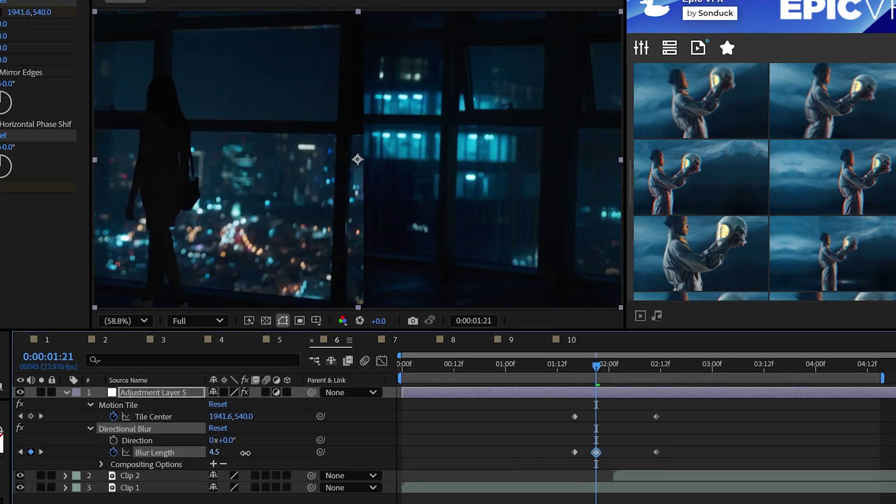
key(Return)
click(637, 363)
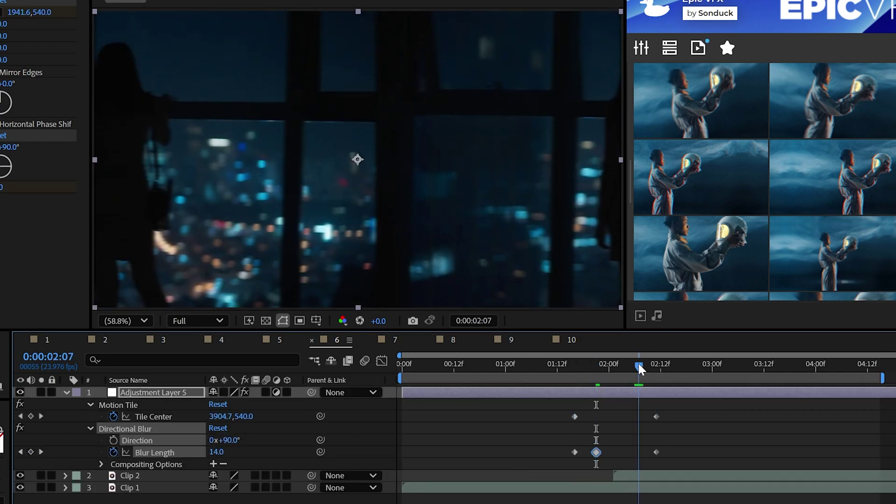
key(ctrl+v)
Easy Ease the Tile Center and blur keyframes and sharpen the speed curve's mid-slide peak
drag(543, 466, 589, 408)
key(F9)
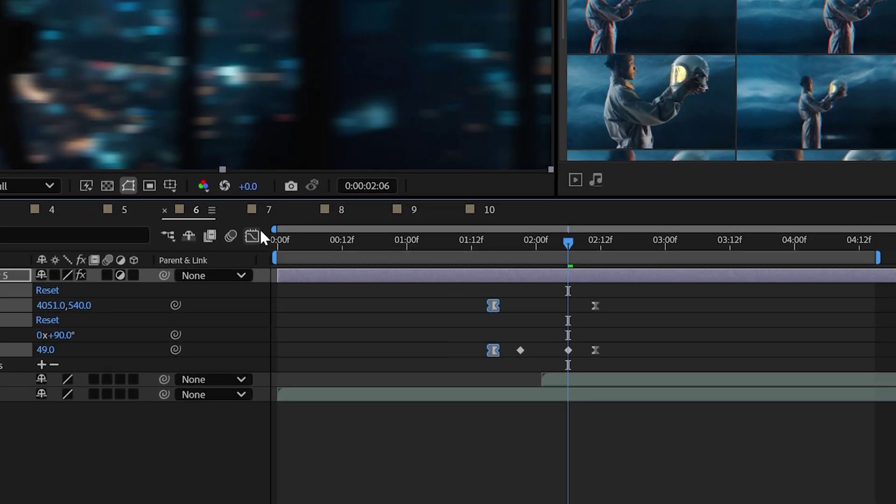
click(382, 360)
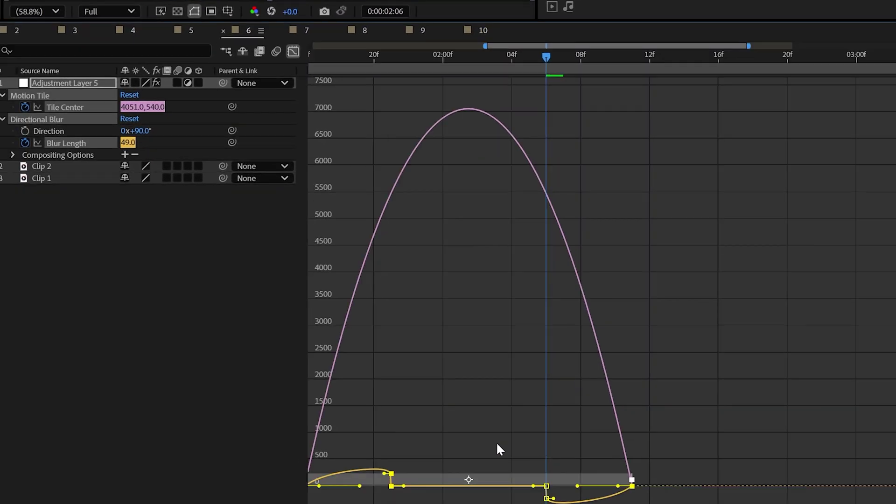
scroll(497, 445, left, 3)
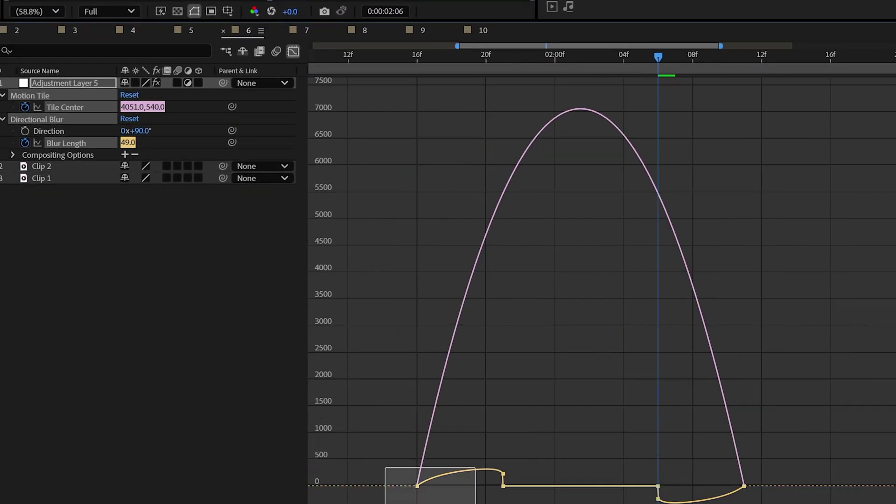
drag(549, 487, 556, 487)
click(745, 496)
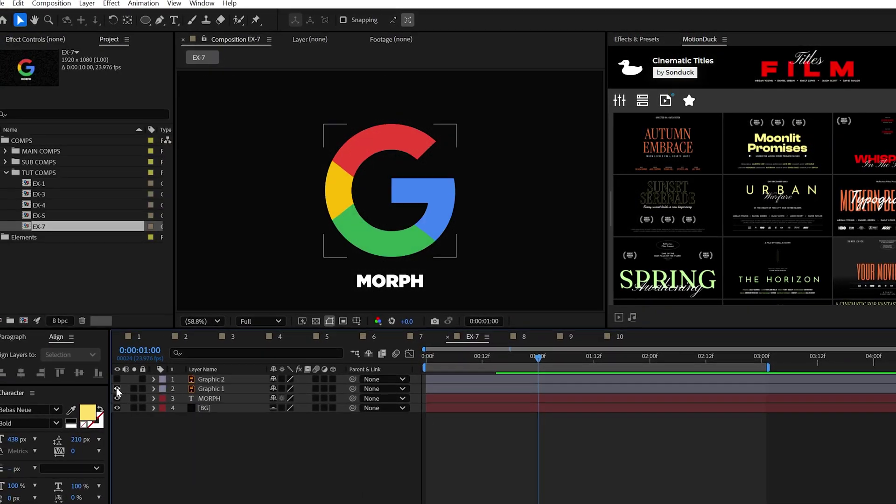
In EX-7, convert Graphic 1 and Graphic 2 into shape layers and reveal Graphic 1 Outlines' contents
click(124, 386)
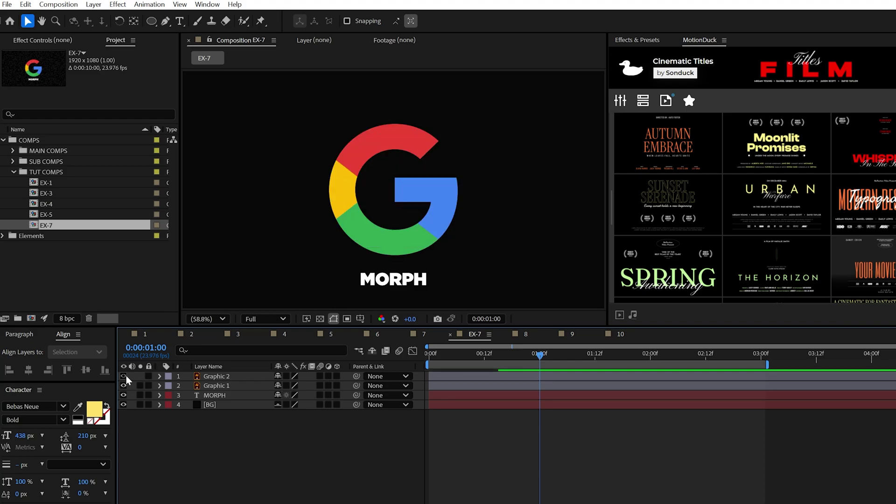
right_click(209, 387)
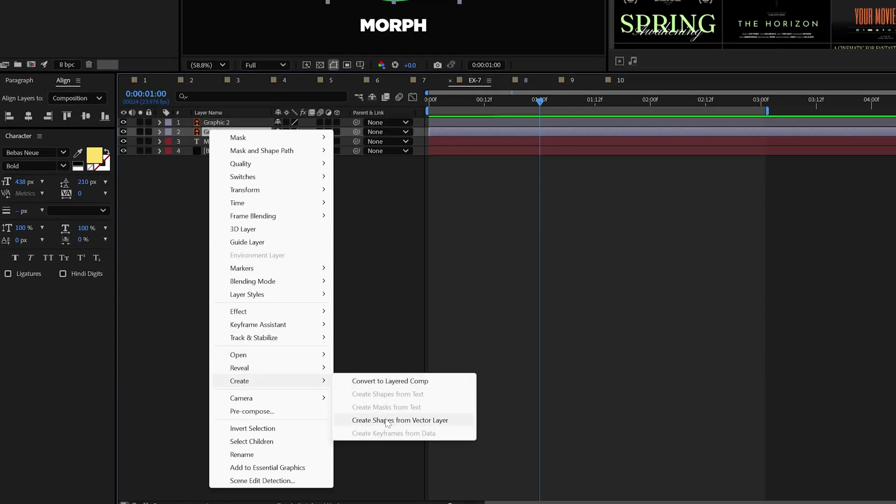
click(387, 421)
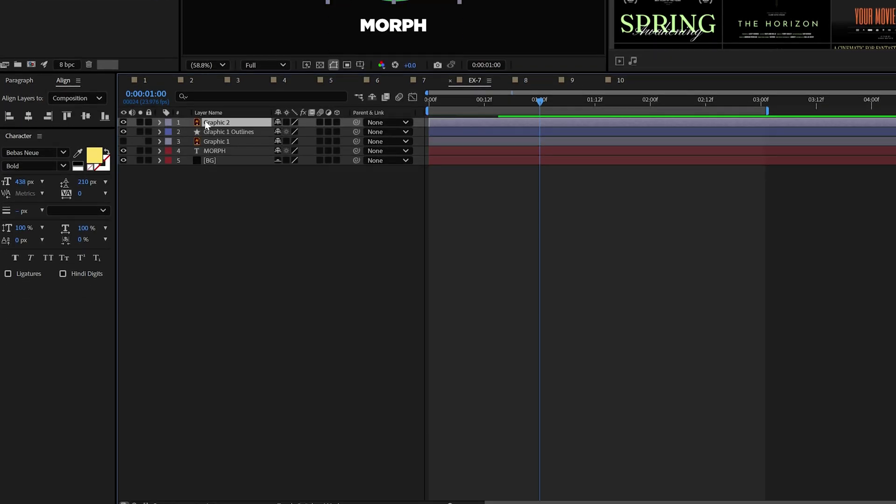
right_click(205, 123)
click(388, 412)
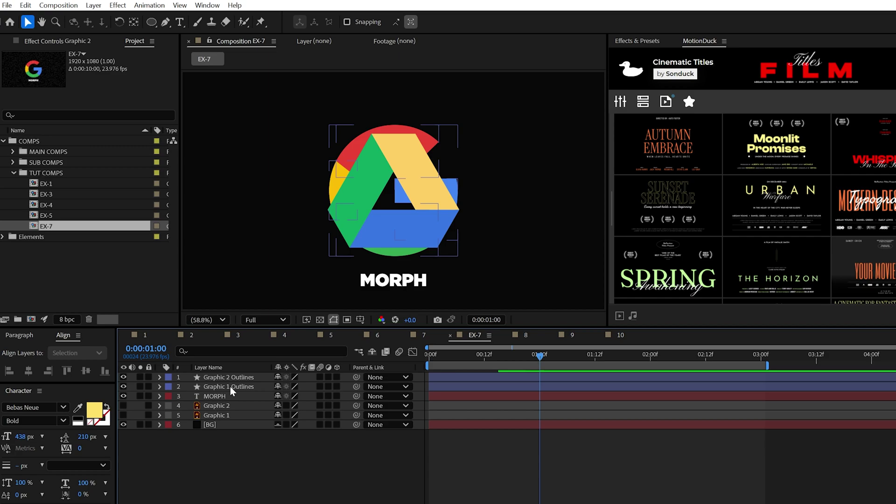
key(u)
key(u)
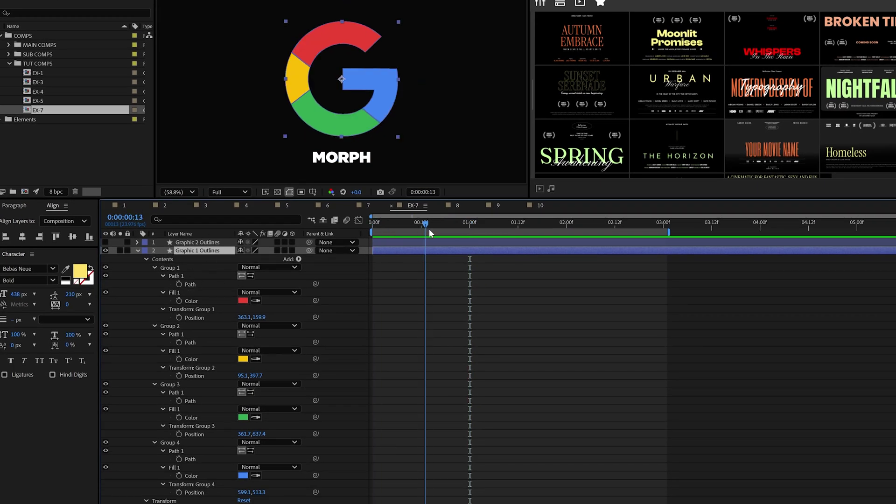
Set Path and Color keyframes on the red, yellow, green and blue G pieces
click(179, 284)
click(179, 300)
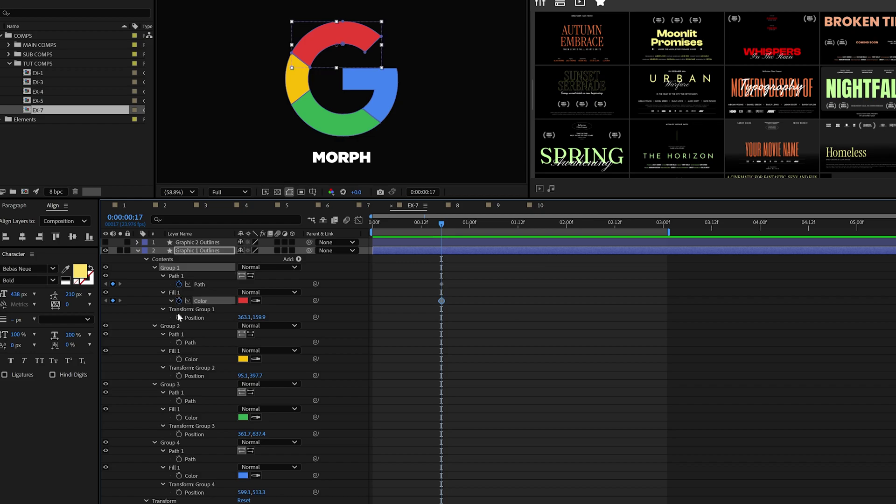
click(179, 343)
click(177, 366)
click(178, 359)
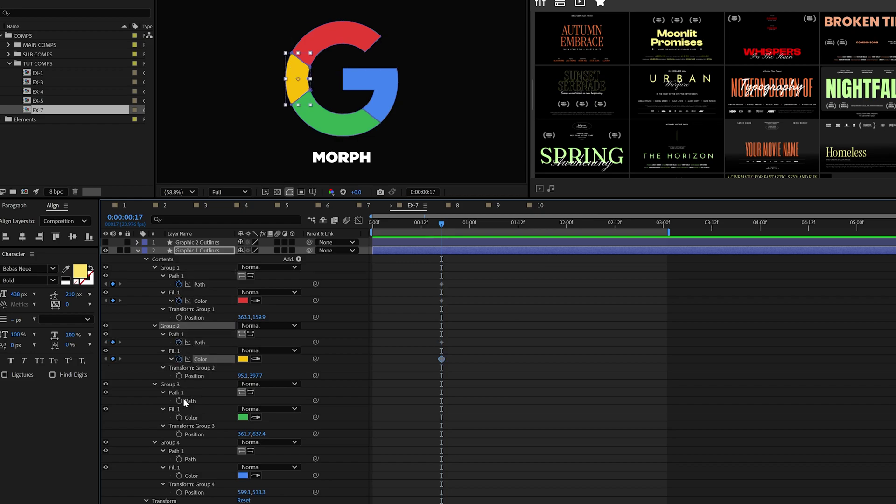
click(179, 401)
click(178, 418)
click(179, 459)
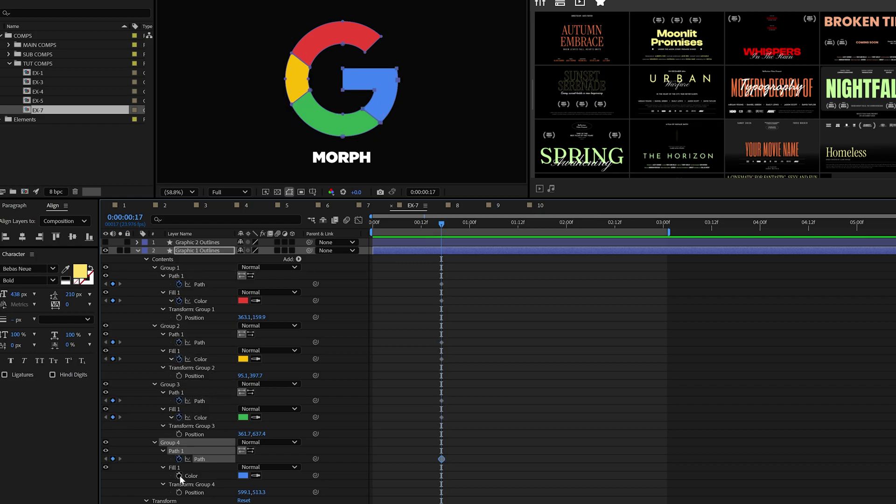
click(179, 475)
key(u)
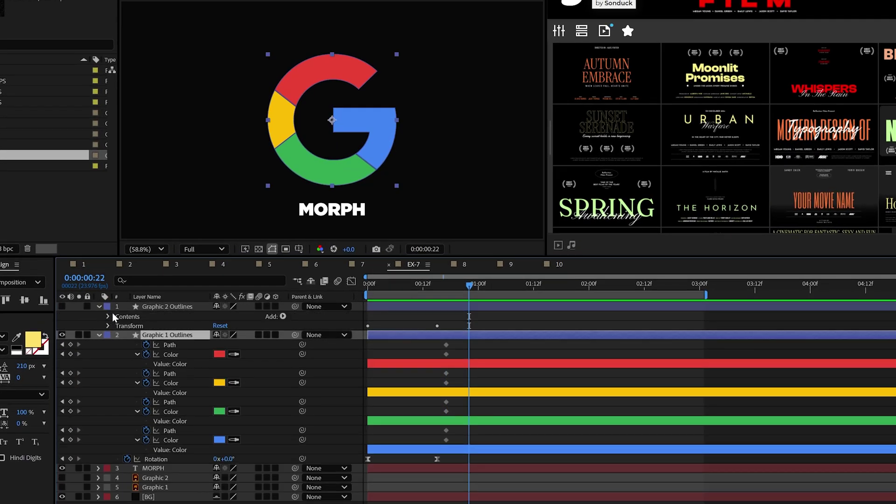
Paste the first two Drive piece paths as keyframes onto the red and yellow G pieces
click(135, 245)
click(128, 336)
click(158, 344)
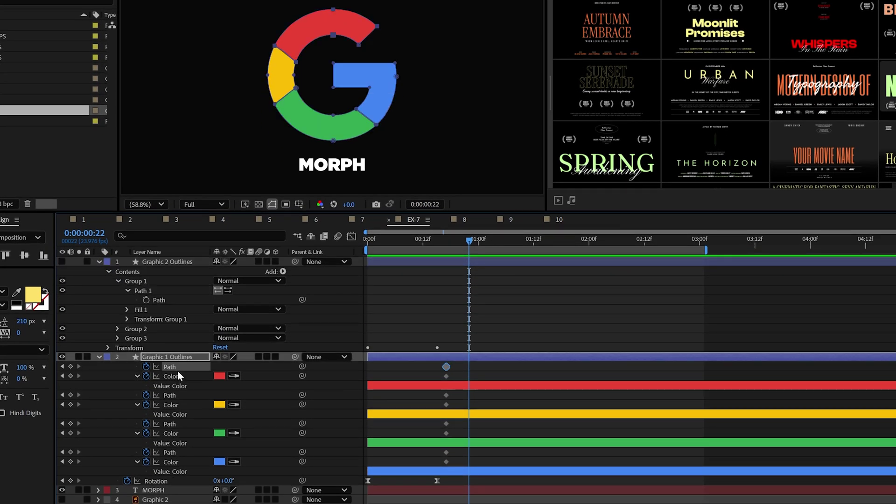
key(ctrl+c)
click(178, 392)
key(ctrl+v)
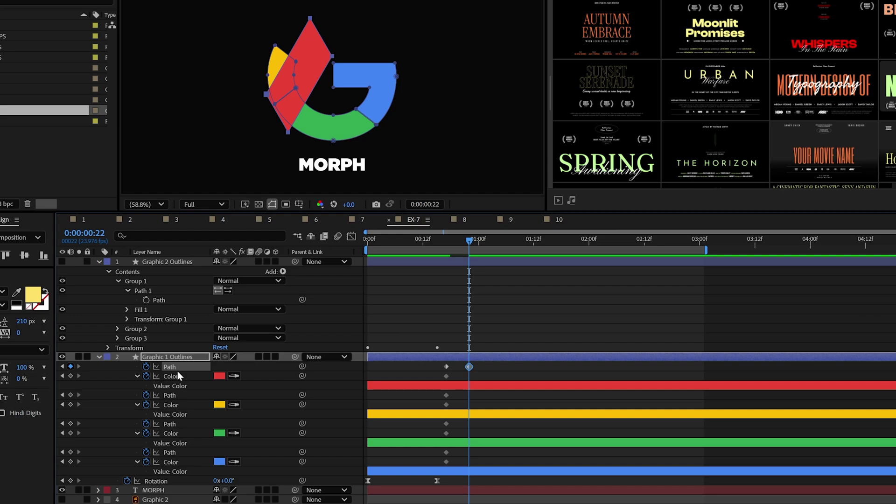
click(118, 281)
click(117, 289)
click(127, 300)
key(ctrl+c)
click(177, 398)
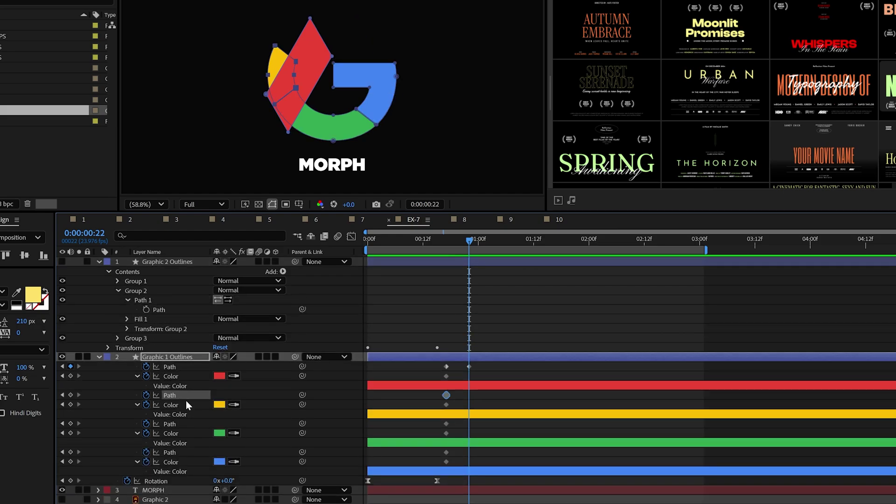
key(ctrl+v)
Paste the third Drive piece path onto both the green and blue G pieces
click(118, 291)
click(117, 300)
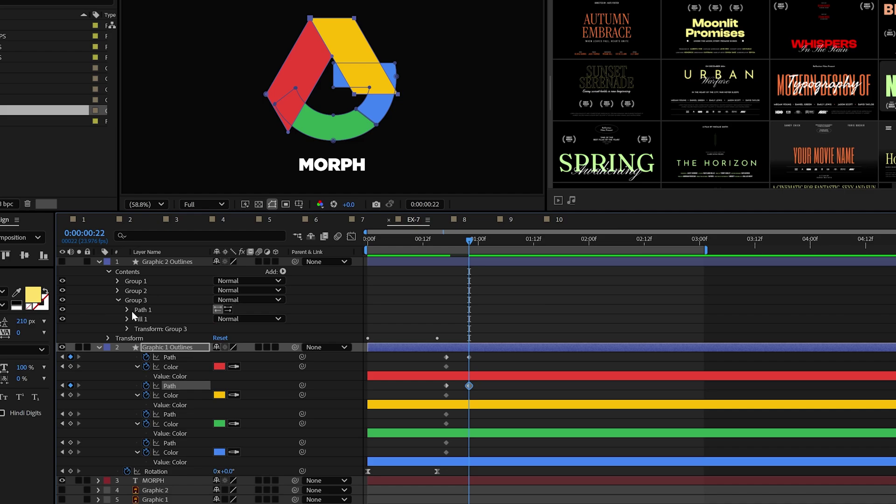
click(128, 310)
key(ctrl+c)
click(180, 424)
key(ctrl+v)
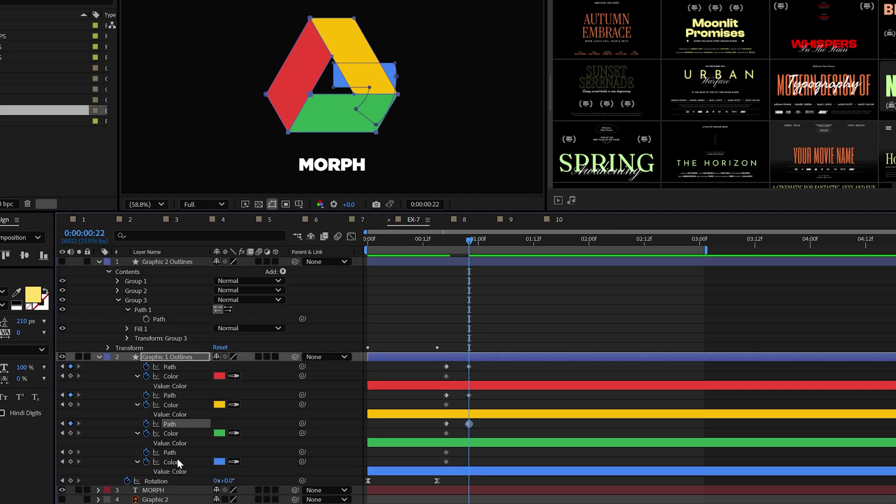
click(178, 452)
key(ctrl+v)
Preview the morph, then recolour pieces to the Drive logo's light yellow and blue
click(426, 241)
key(space)
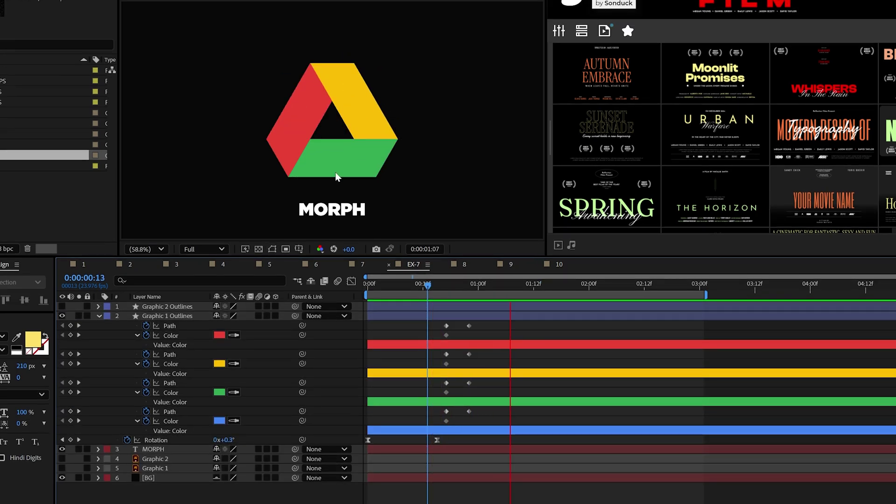
click(470, 285)
click(62, 458)
click(234, 363)
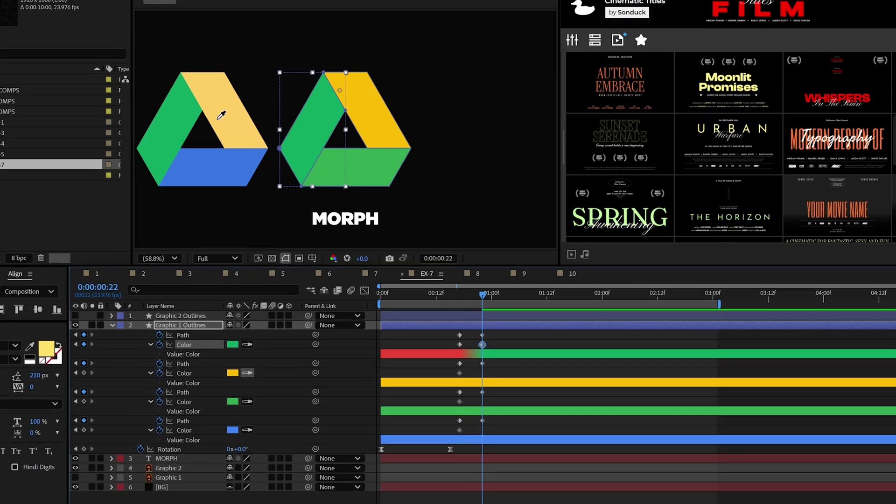
click(210, 100)
click(247, 190)
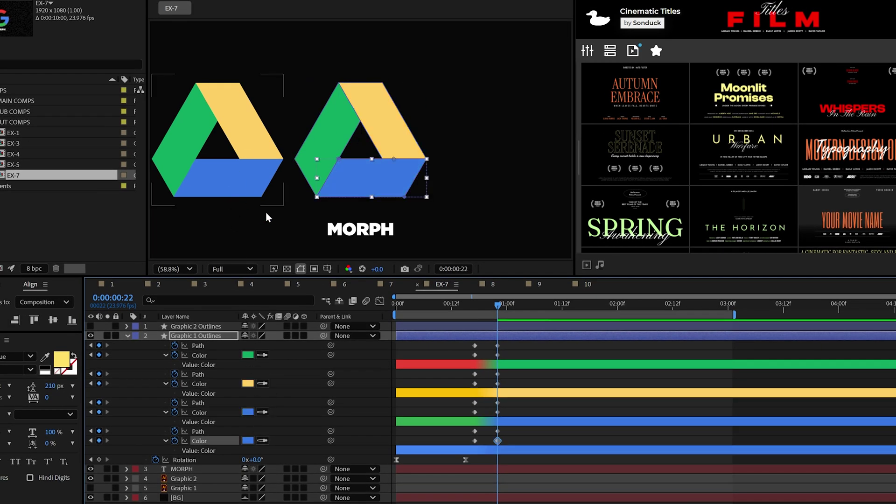
click(90, 478)
drag(470, 369, 484, 407)
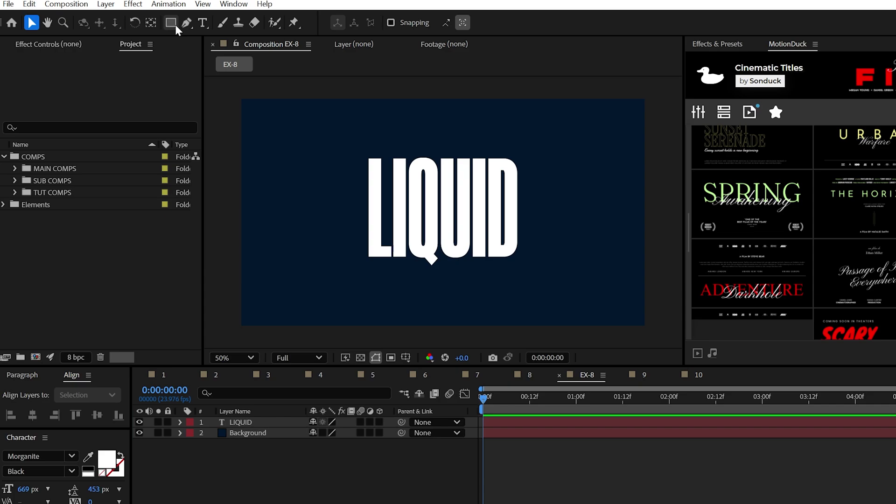
Draw a blue rectangle and keyframe its Position rising from below LIQUID to cover the frame
drag(220, 145, 673, 299)
click(191, 455)
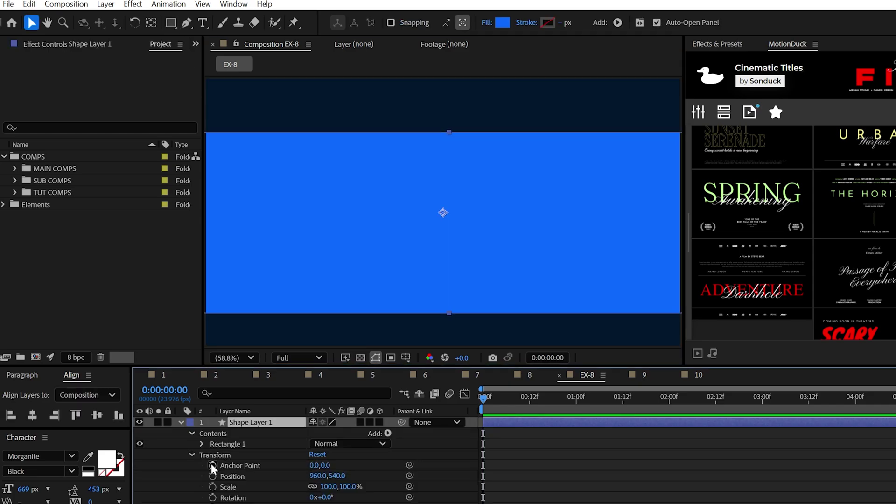
click(212, 476)
drag(340, 384, 368, 382)
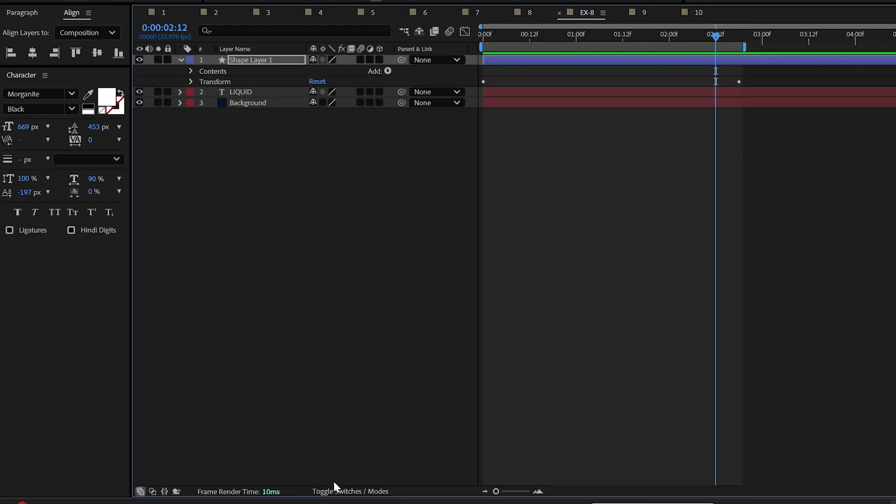
click(349, 488)
Track-matte the rectangle to the LIQUID text and show a duplicate LIQUID as a white outline
click(391, 336)
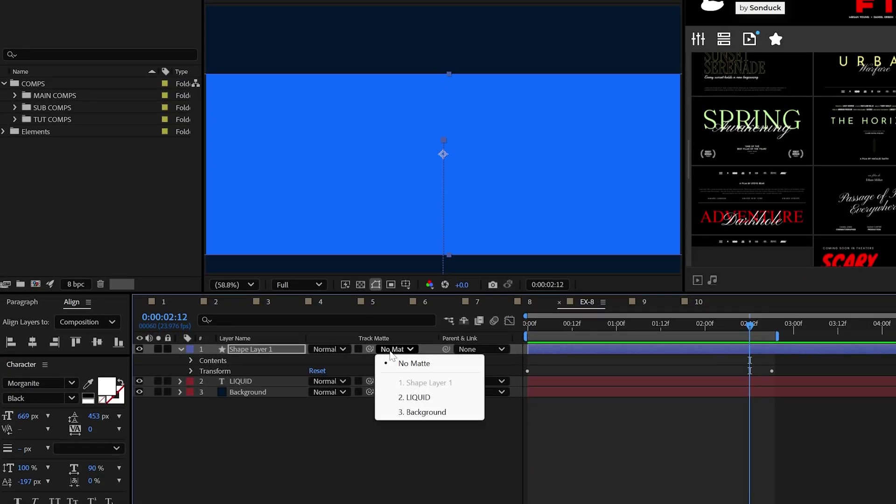
click(419, 397)
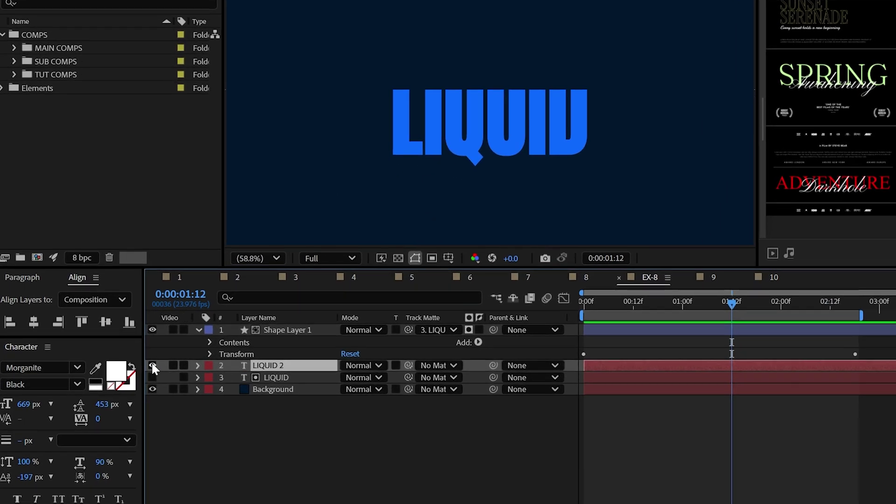
click(152, 366)
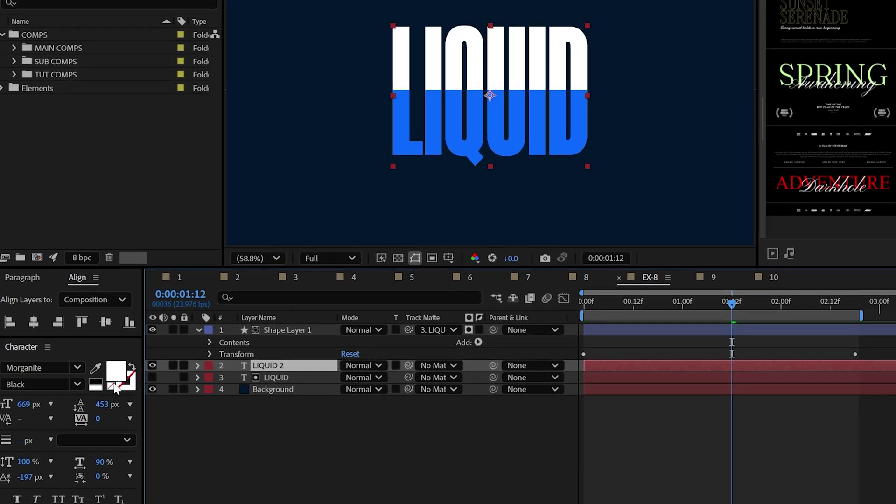
click(132, 370)
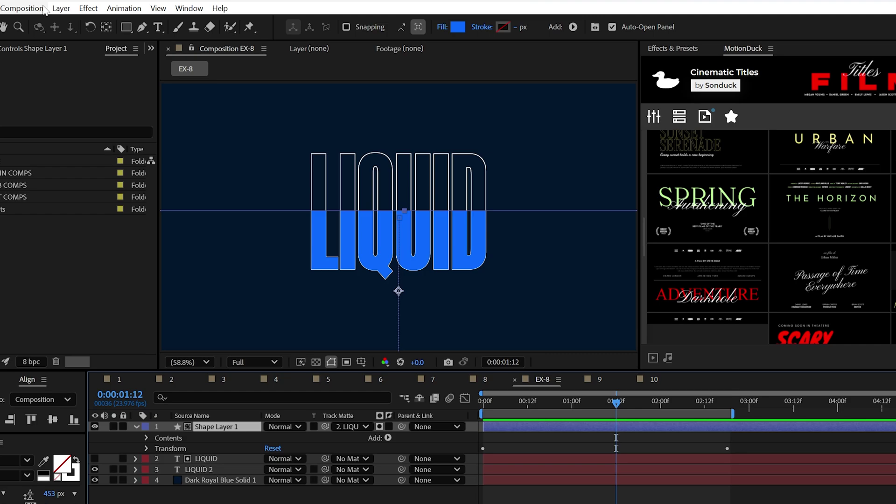
Apply Turbulent Displace to the liquid fill with a time*2 Evolution expression, then preview
click(88, 8)
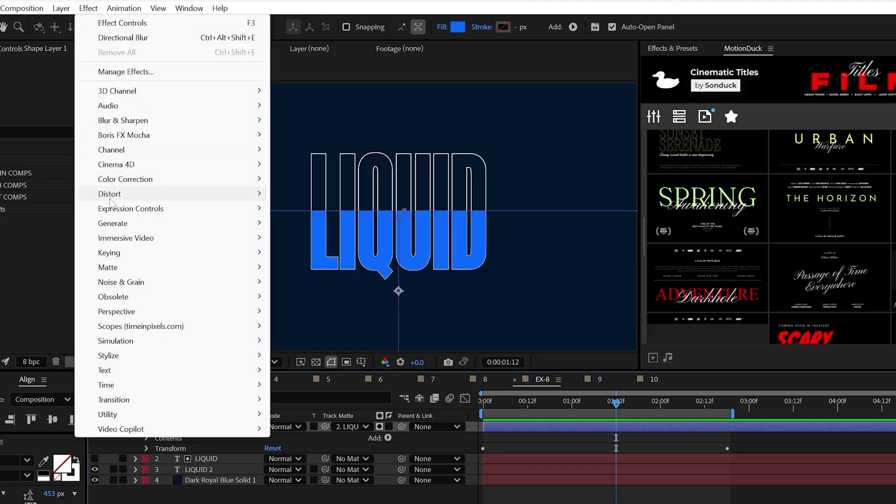
mouse_move(110, 202)
click(280, 393)
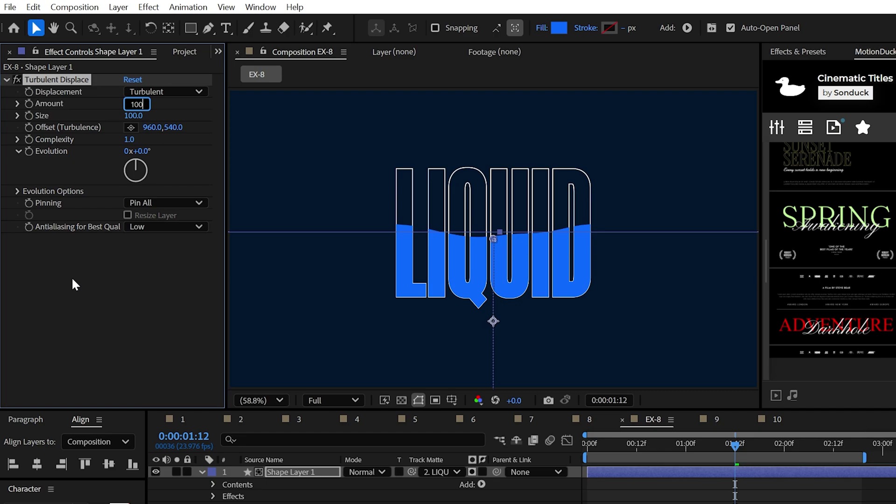
alt+click(30, 154)
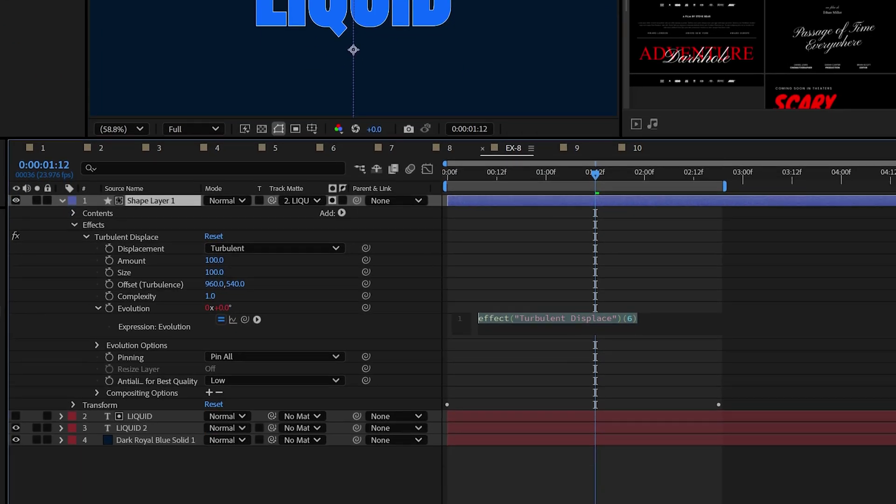
text(time*250)
click(532, 283)
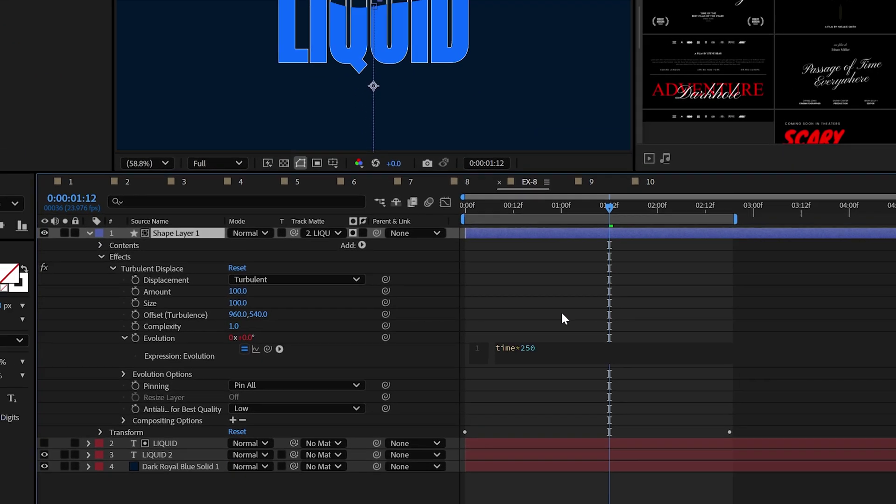
key(space)
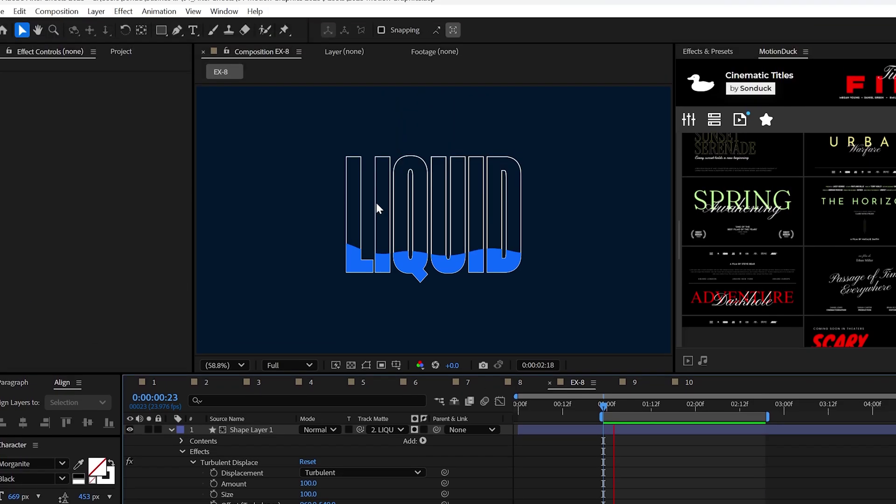
Add Roughen Edges to the liquid shape layer
click(666, 429)
click(123, 11)
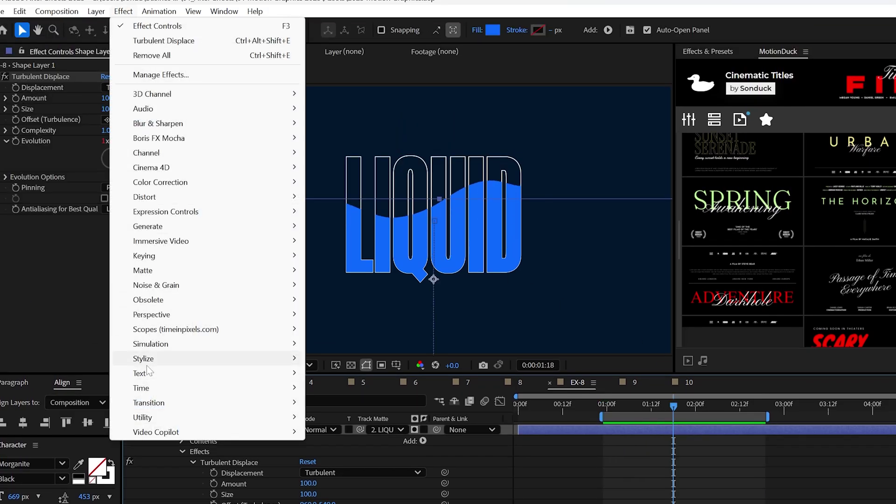
mouse_move(143, 359)
click(351, 392)
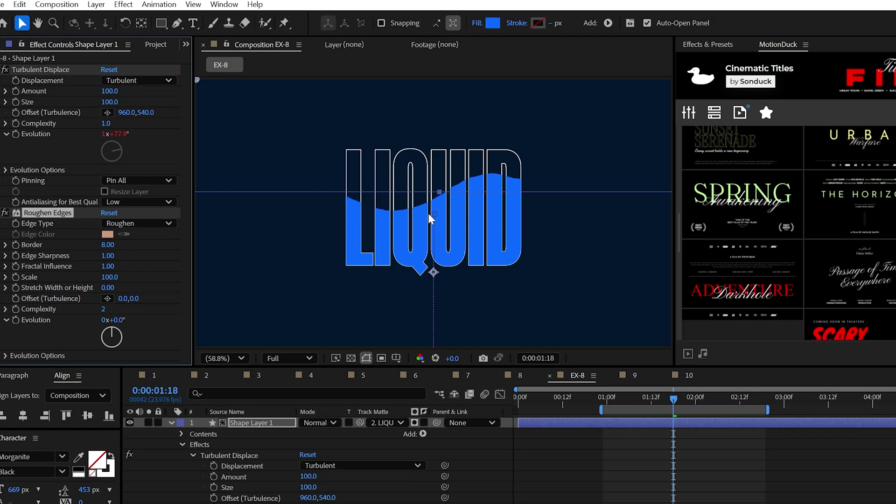
click(171, 422)
Duplicate the liquid layer twice, giving each copy a lighter cyan fill
key(ctrl+d)
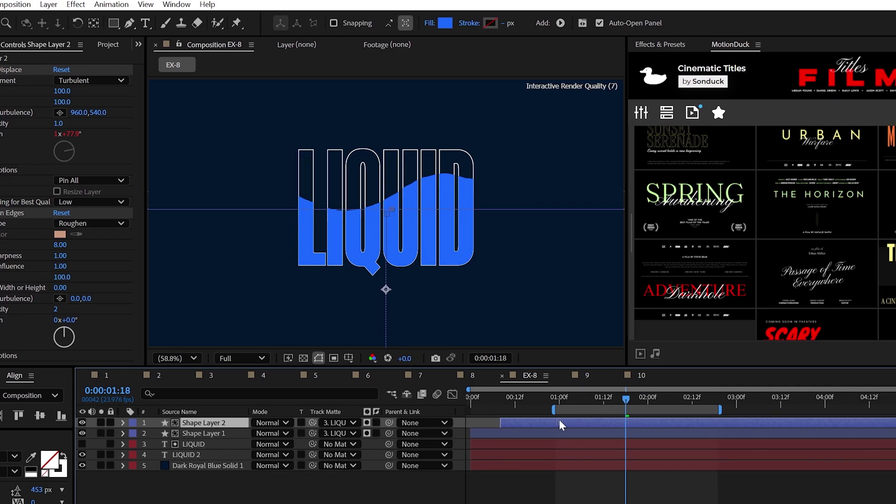
click(411, 23)
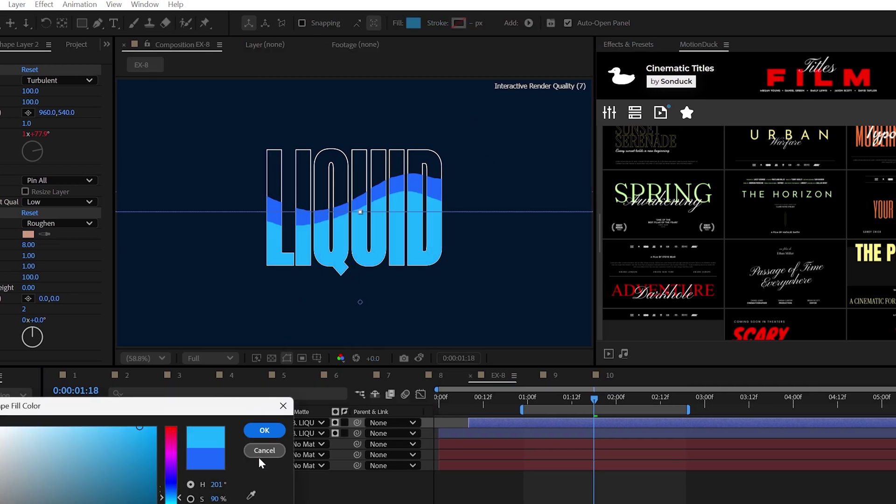
key(Return)
key(ctrl+d)
click(413, 23)
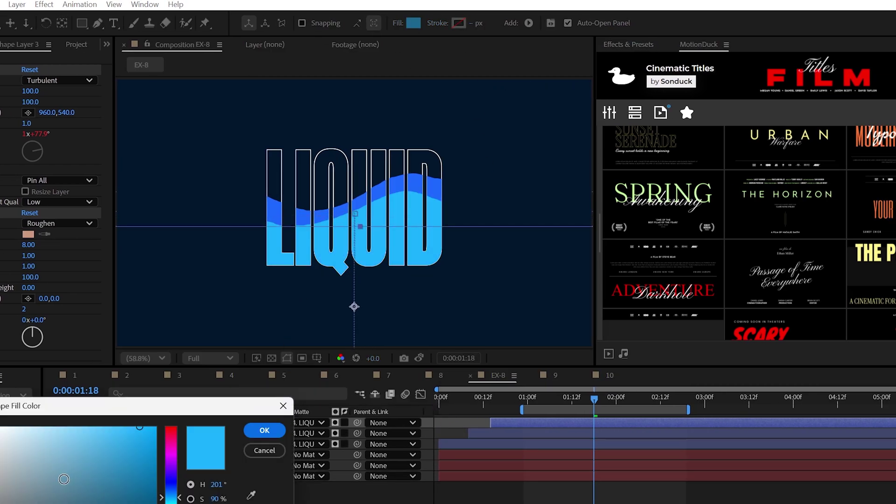
key(Return)
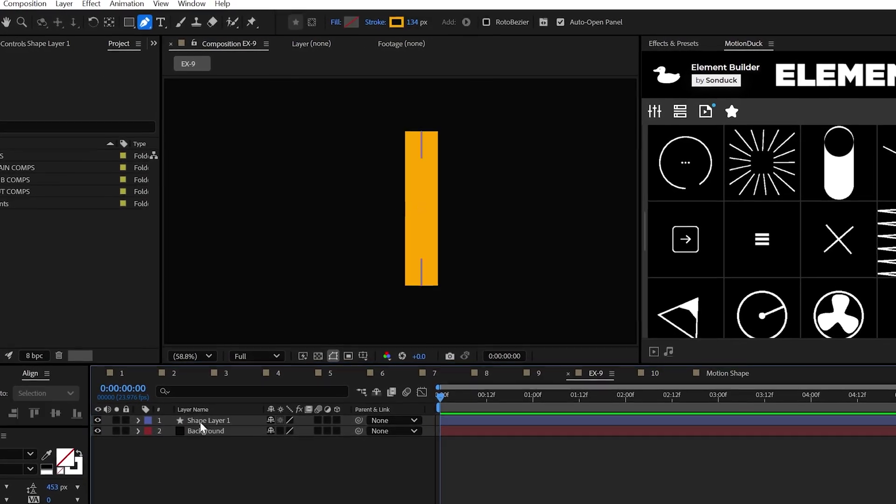
Rotate the second bar 90° and reposition it to form the orange plus
click(201, 420)
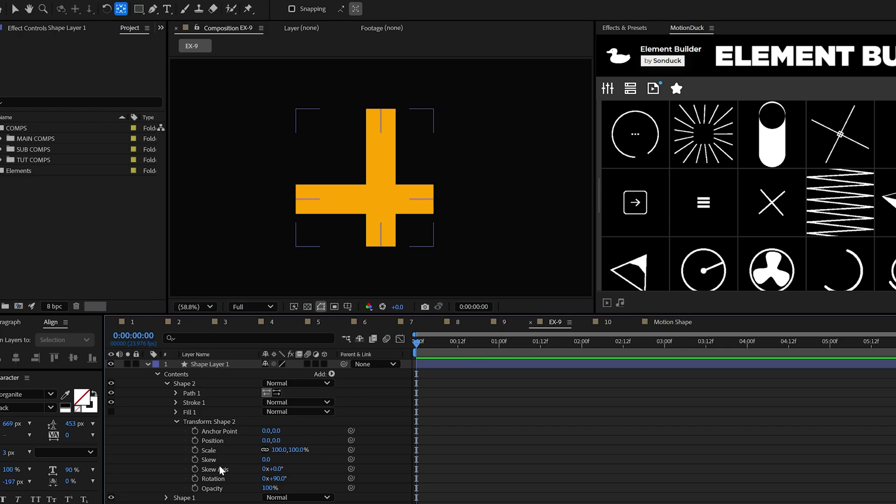
drag(277, 441, 275, 443)
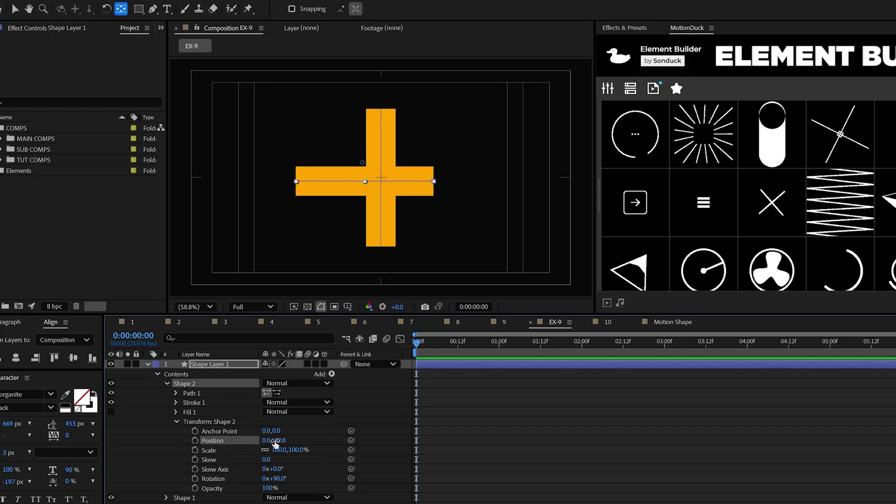
click(177, 421)
click(168, 383)
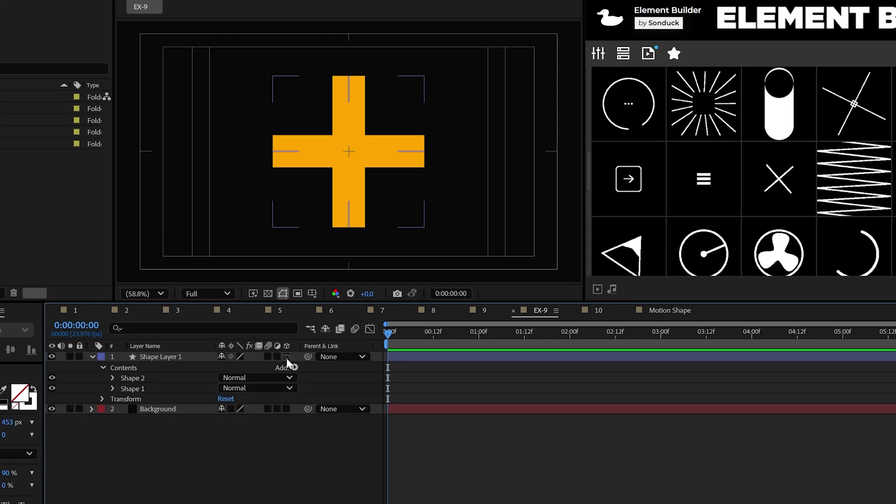
Make the plus 3D with convex bevel and 215 extrusion, rendered with Cinema 4D
click(324, 364)
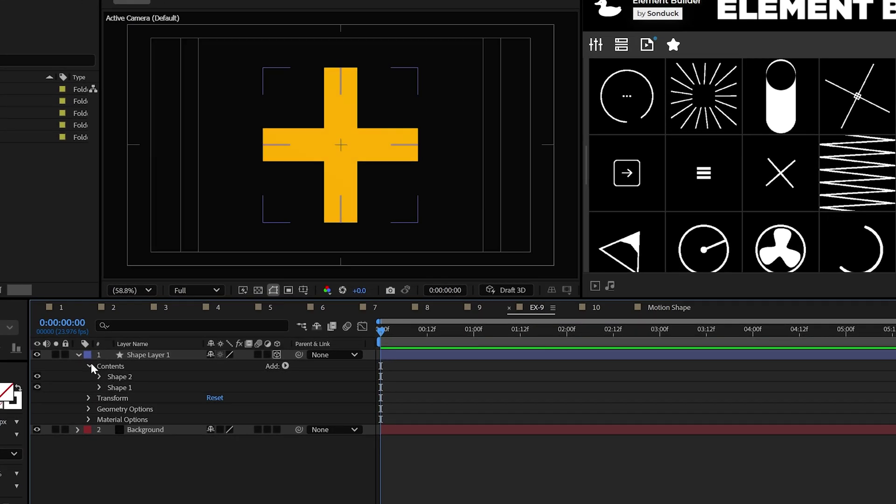
click(89, 367)
click(89, 388)
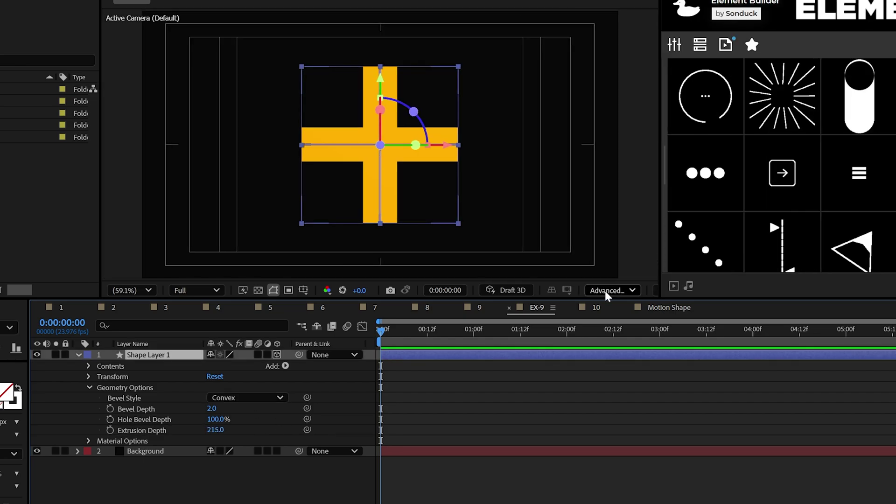
click(605, 290)
click(609, 337)
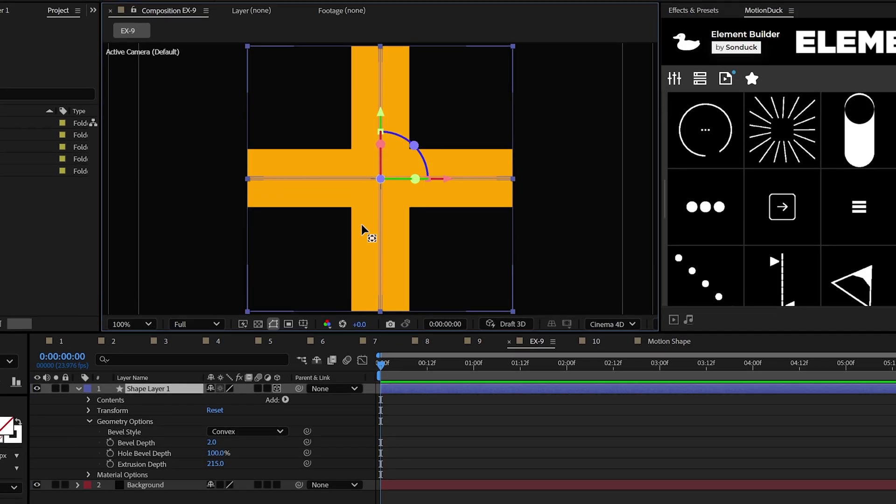
Add an empty group with a side colour setting to the plus and make its sides red
click(285, 366)
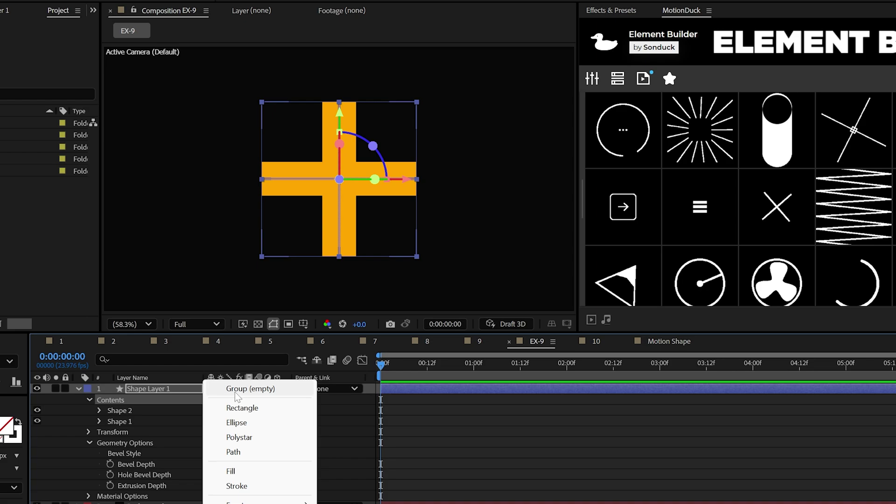
click(234, 349)
click(119, 316)
click(285, 305)
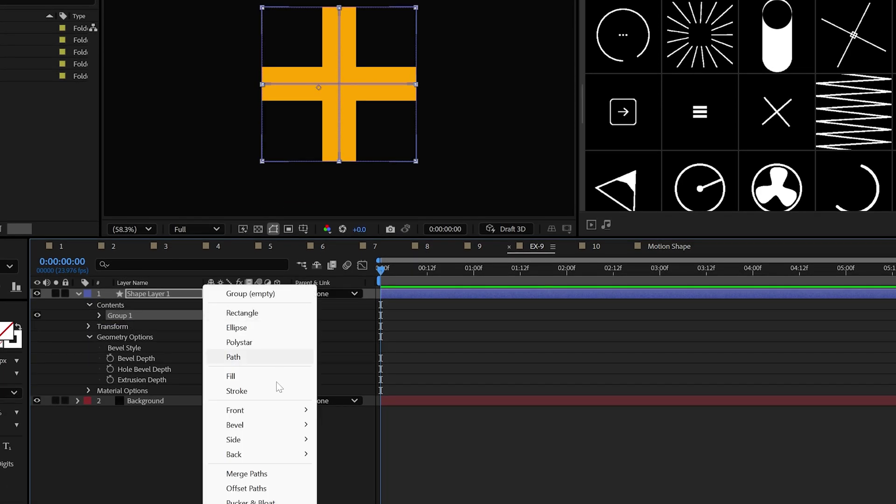
mouse_move(251, 439)
click(343, 440)
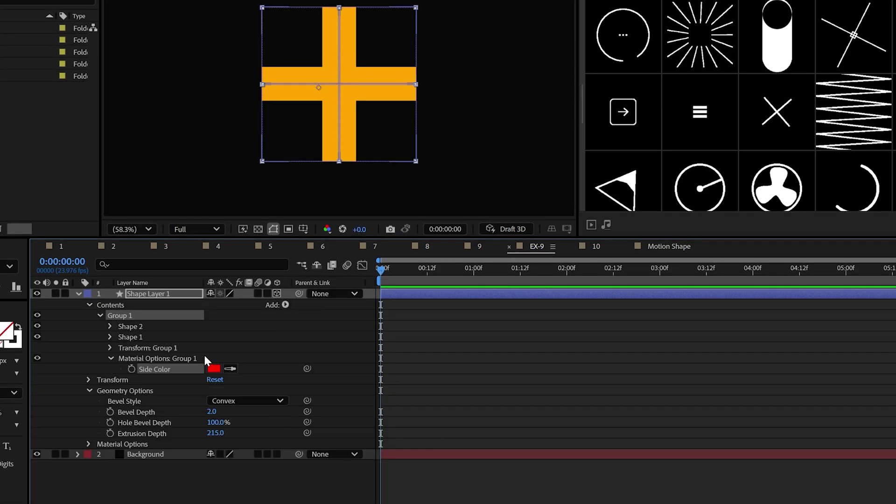
click(214, 369)
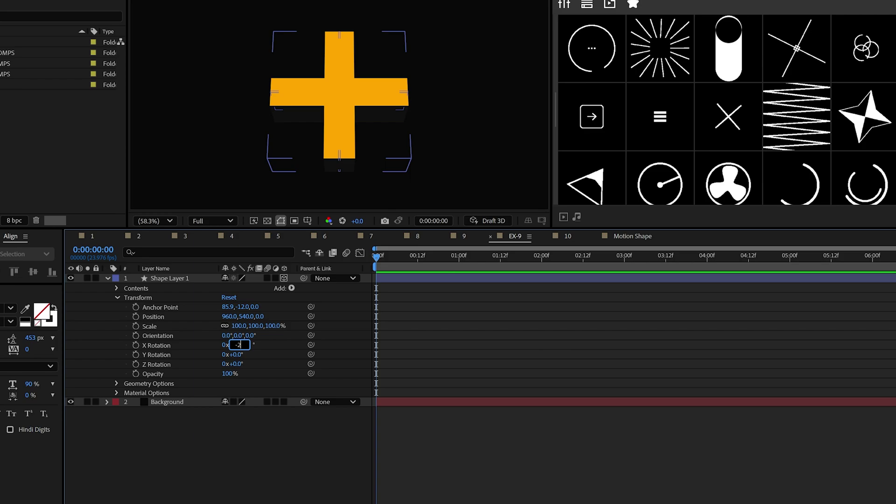
Tilt the plus to −28° X and 16° Y rotation
text(8)
key(Tab)
text(16)
key(Return)
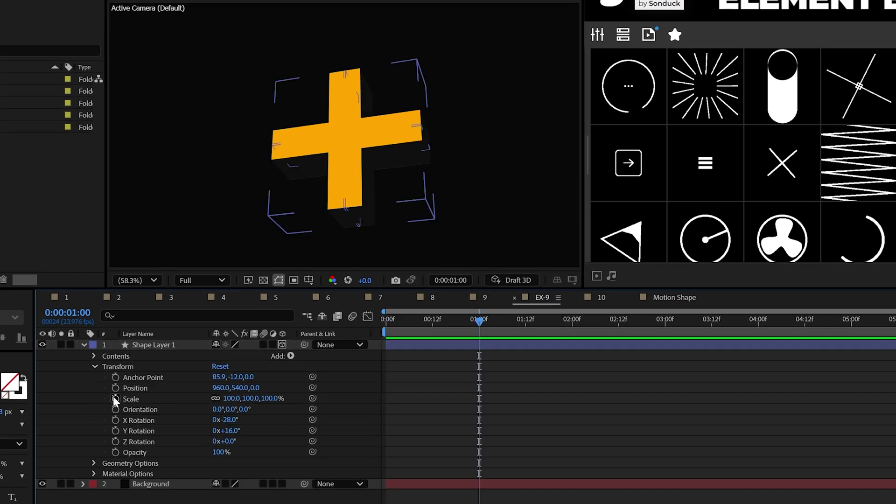
Set starting scale and Z Rotation keyframes for the plus at frame 0
click(115, 400)
click(116, 442)
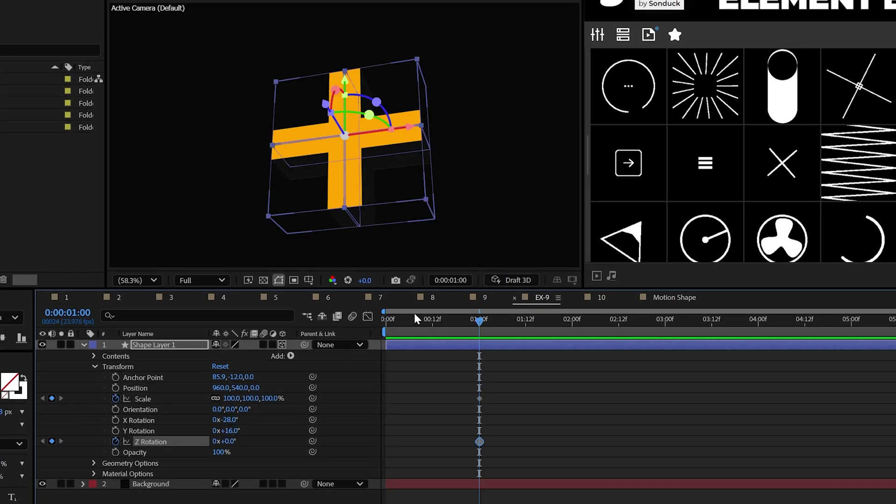
click(267, 442)
click(52, 442)
click(235, 398)
text(0)
key(Return)
key(k)
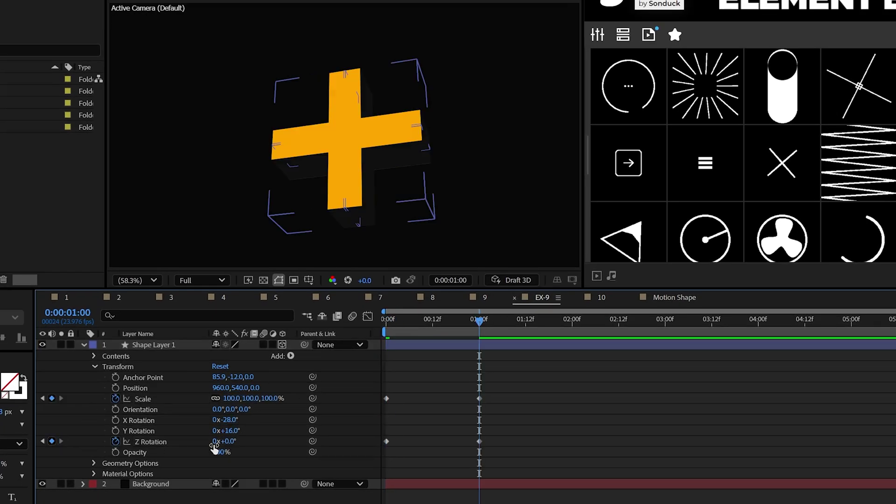
Add a loopOut("offset") expression to Z Rotation and preview the continuous spin
click(241, 438)
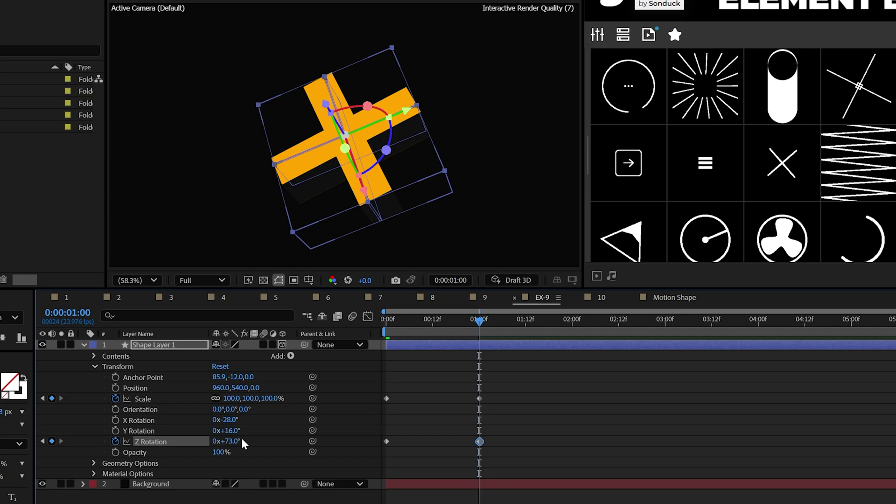
alt+click(115, 442)
text(loo)
click(300, 146)
key(space)
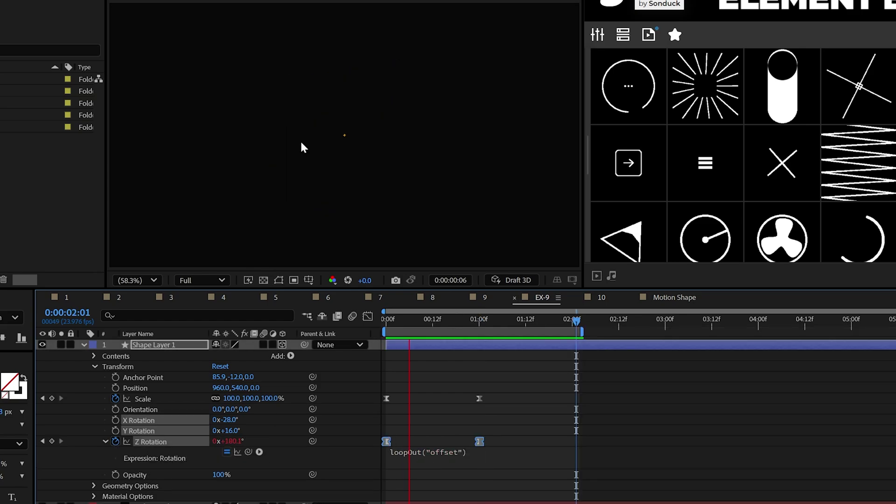
Stop the preview and pre-compose the plus shape layer as 'Anything'
key(space)
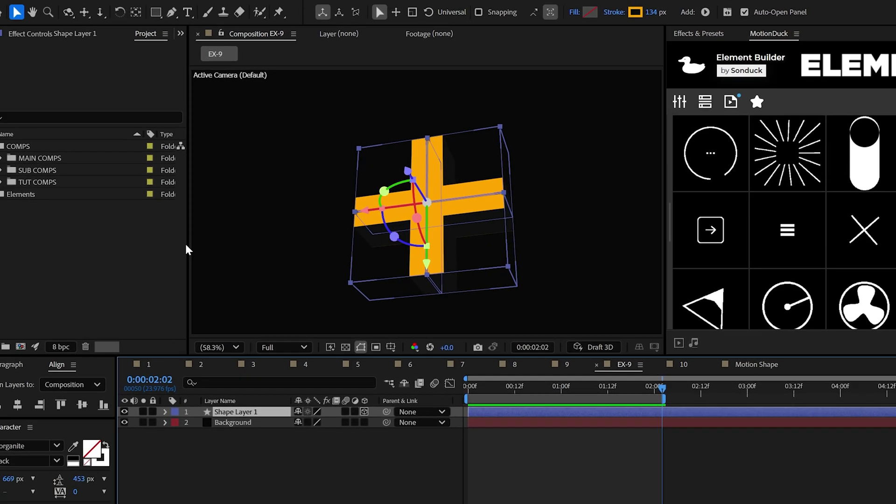
click(105, 6)
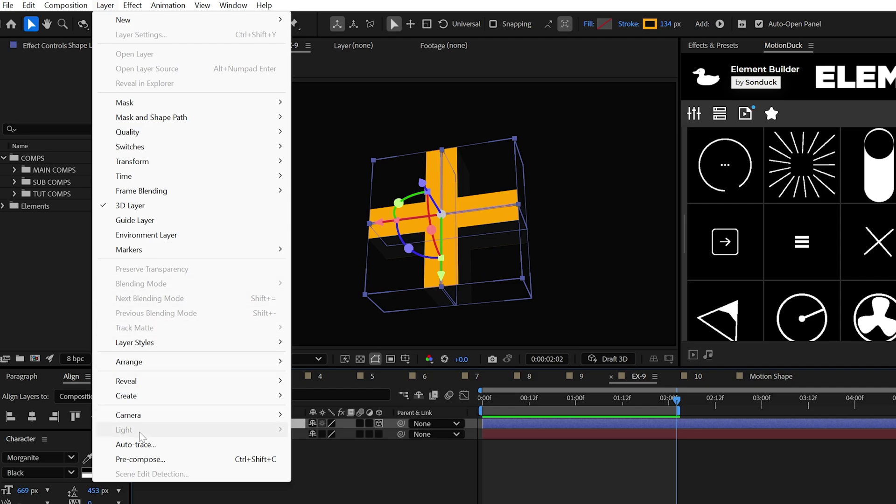
click(140, 459)
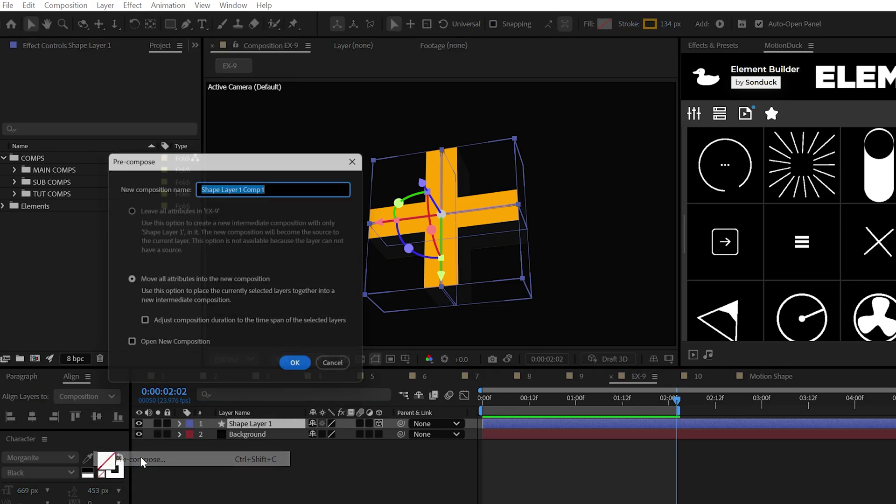
text(Anything)
key(Return)
Add a red Stroke layer style to Anything with size 4.3
right_click(240, 423)
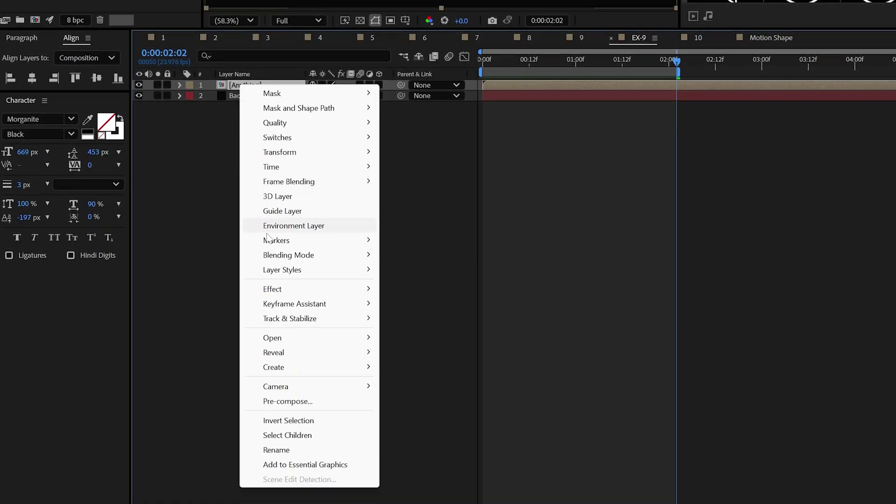
mouse_move(281, 268)
click(469, 435)
drag(262, 397, 275, 400)
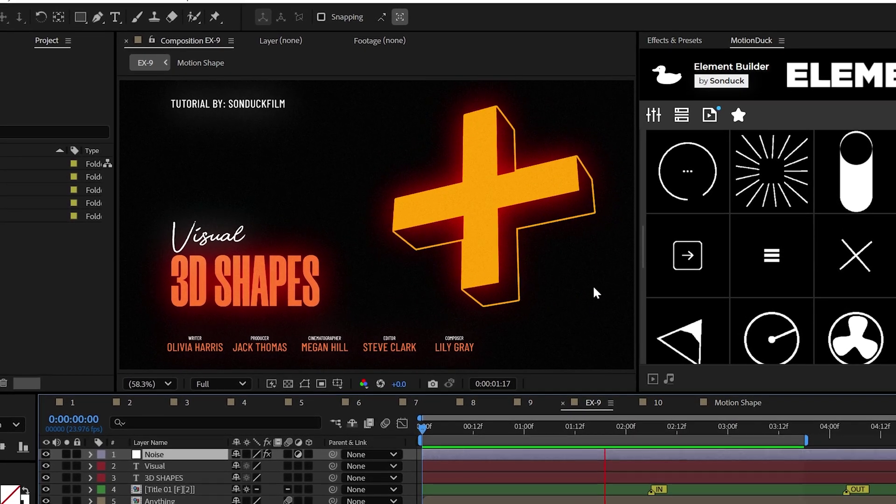
Switch to the EX-10 door light comp, preview it, and toggle the adjustment layer's glow
click(658, 402)
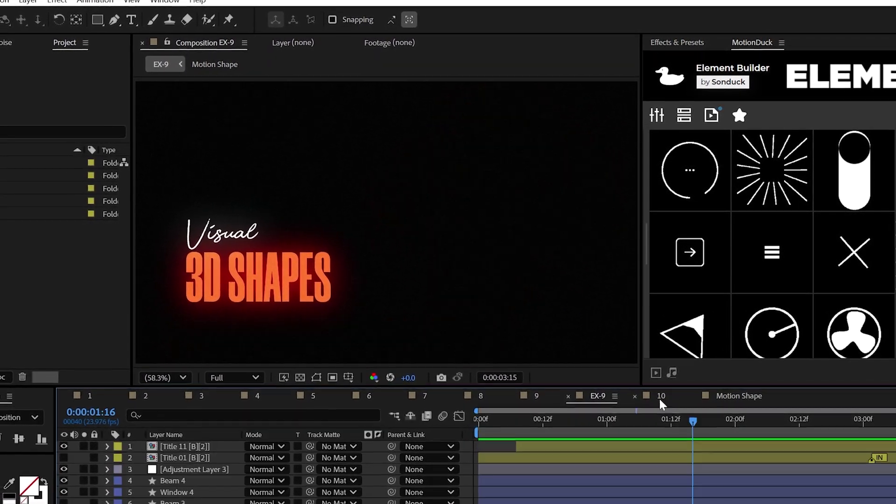
key(Home)
key(space)
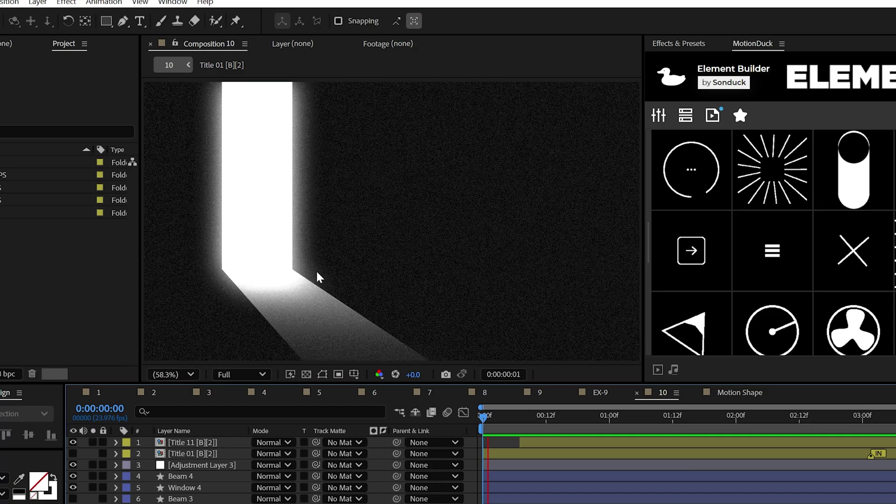
click(82, 461)
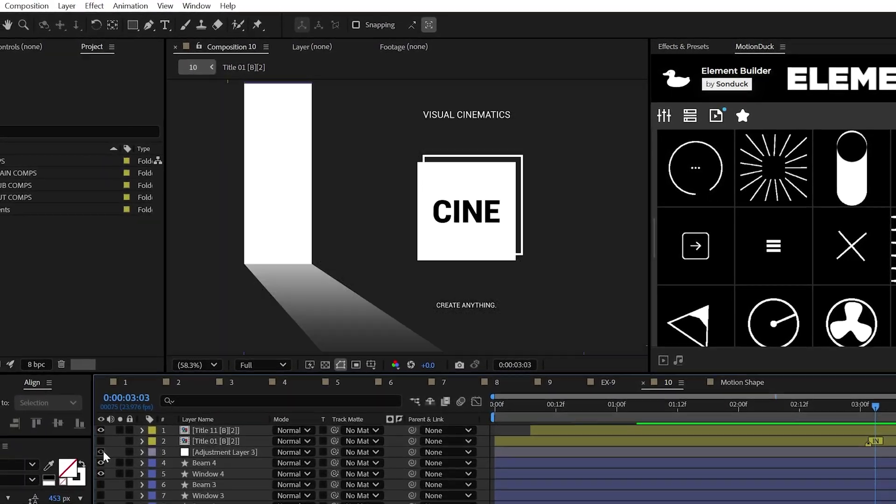
click(101, 452)
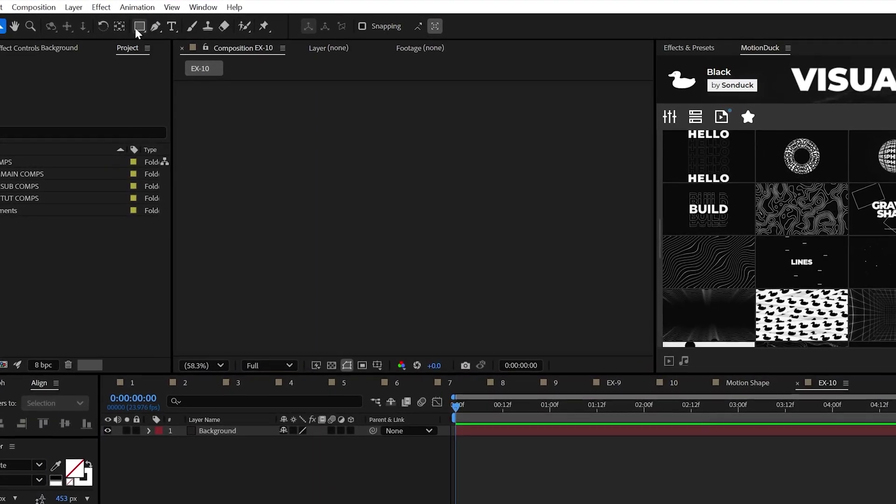
Draw a tall white rectangle and place a duplicate directly below it
click(133, 25)
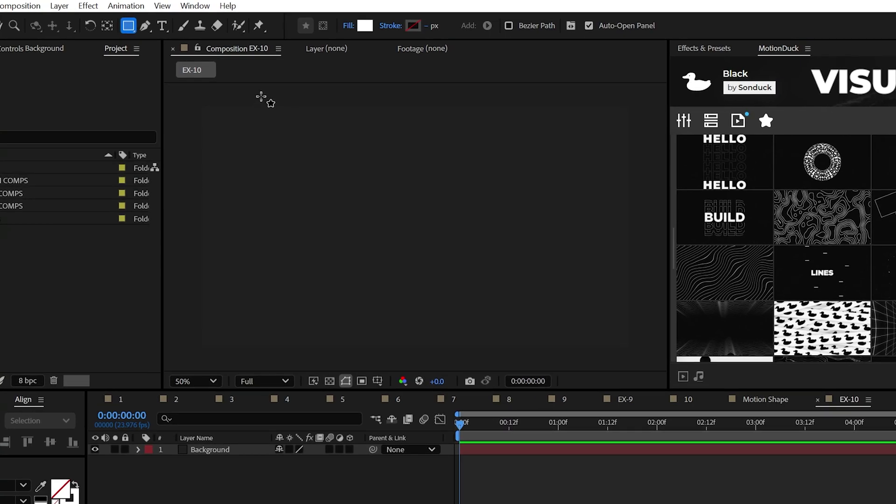
mouse_move(268, 95)
mouse_down()
mouse_move(330, 249)
mouse_move(322, 271)
mouse_up()
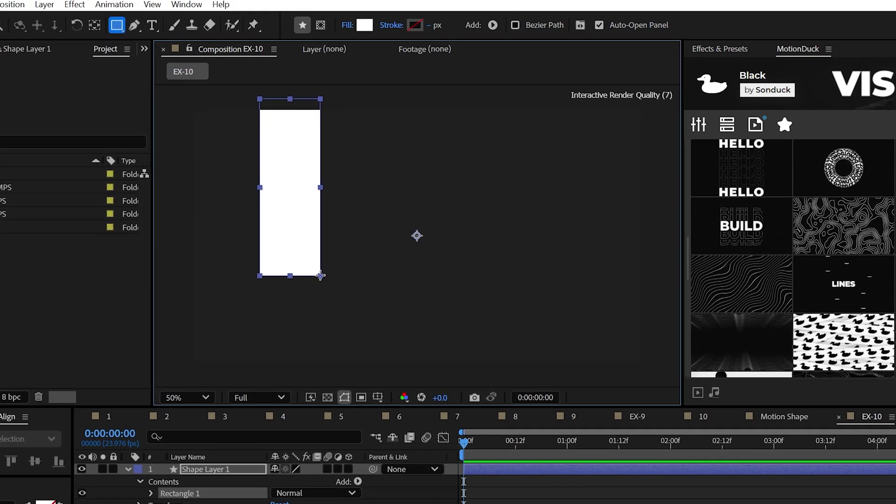
key(v)
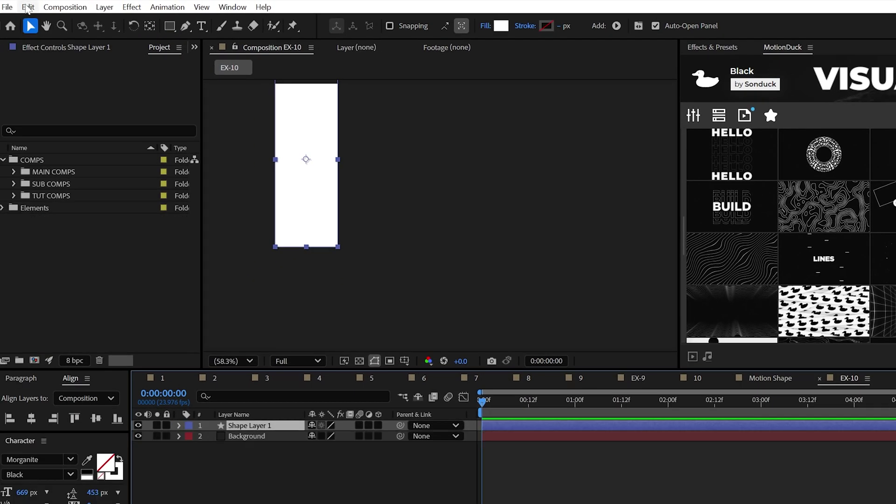
click(27, 9)
click(73, 194)
drag(303, 187, 297, 361)
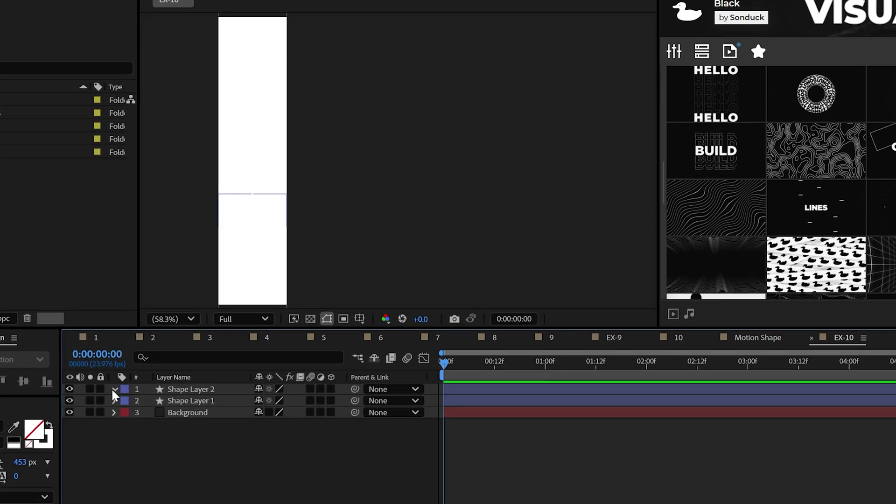
Convert Shape Layer 2's rectangle to a Bezier path and skew its bottom corners right
click(180, 425)
click(191, 436)
click(201, 447)
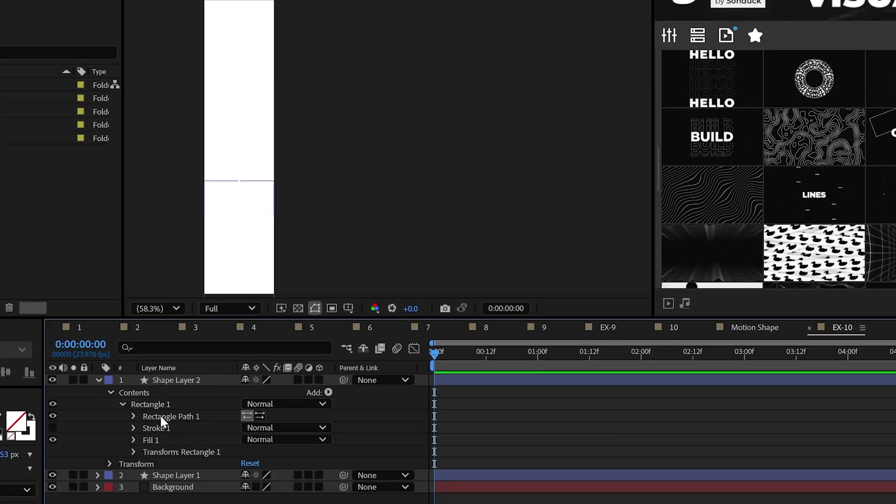
right_click(160, 414)
click(201, 462)
click(134, 416)
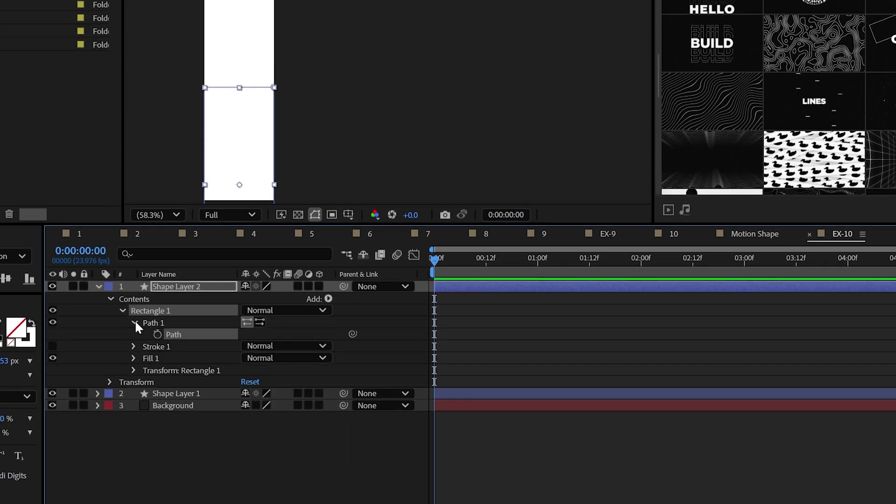
scroll(292, 58, down, 1)
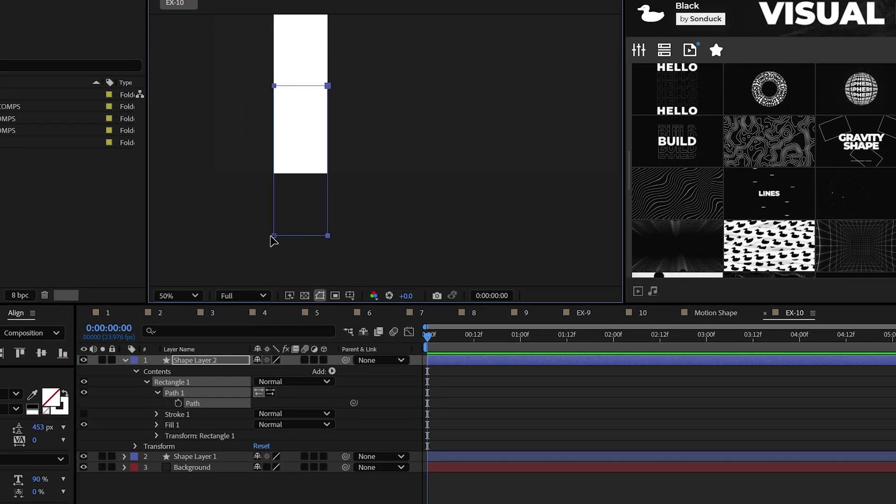
drag(328, 236, 443, 234)
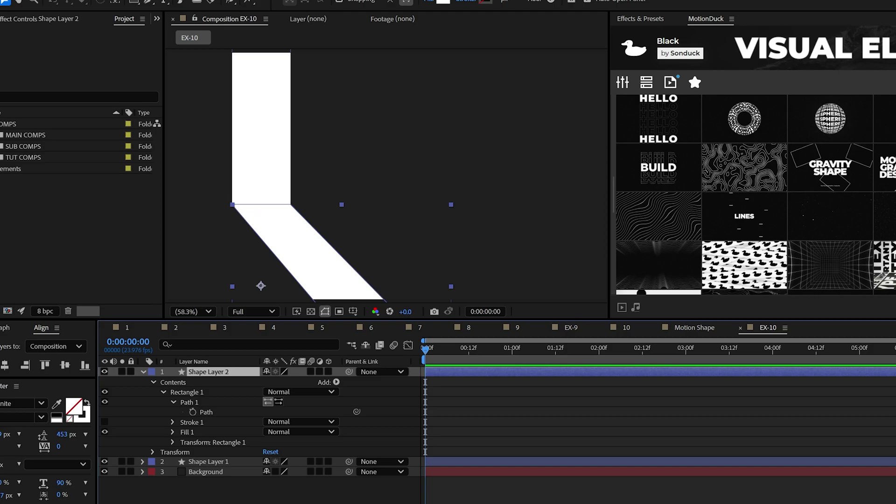
Apply a Linear Wipe to Shape Layer 2 with 218 feather and 25% transition completion
click(113, 7)
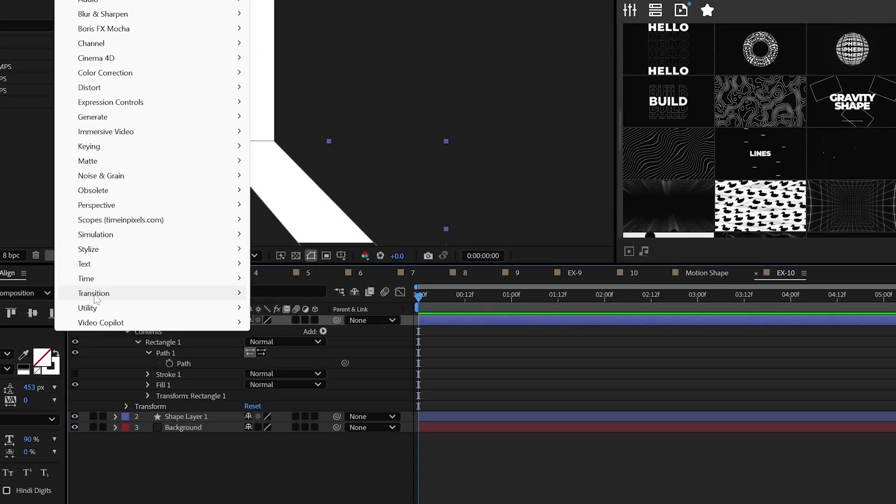
mouse_move(95, 295)
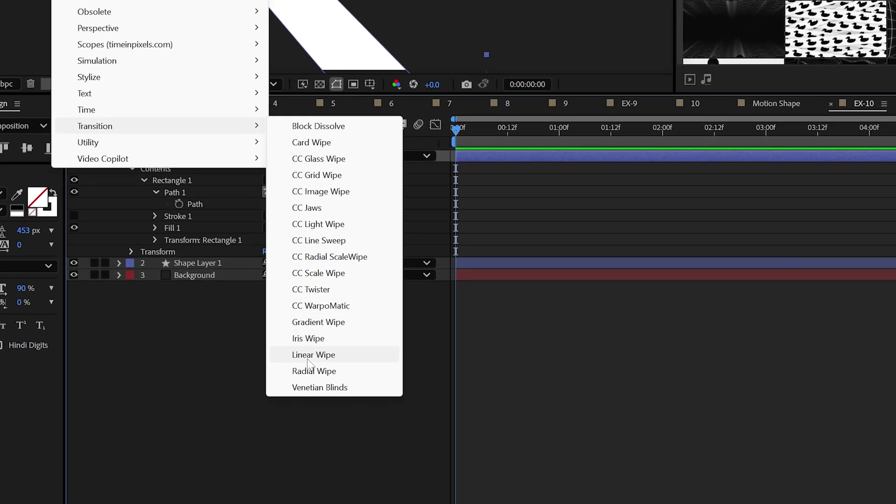
click(290, 499)
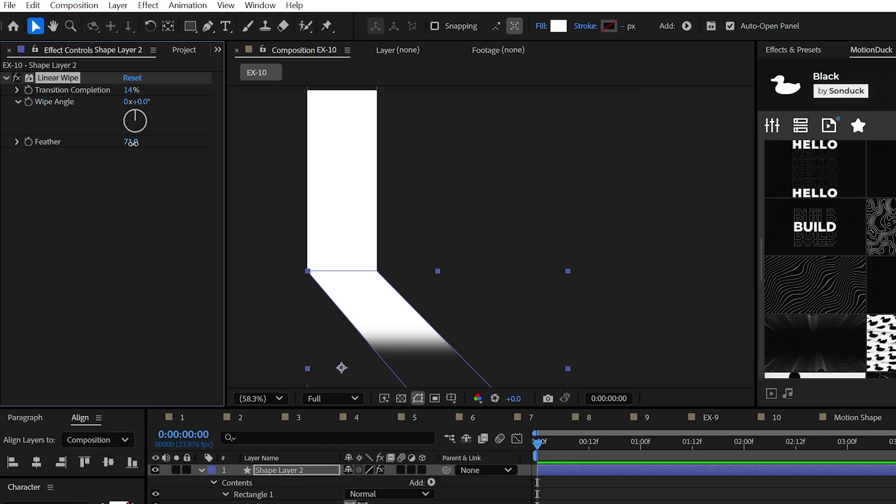
drag(133, 143, 154, 144)
drag(131, 90, 142, 91)
click(378, 348)
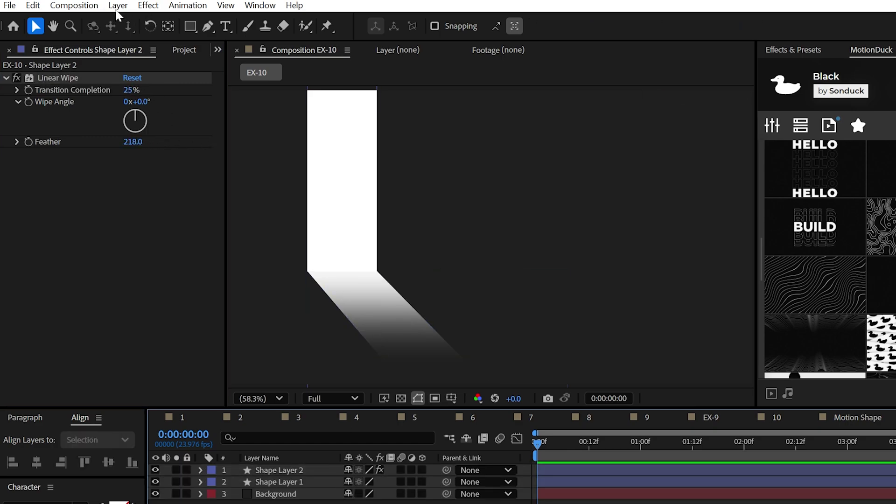
click(117, 5)
Create Adjustment Layer 5 and add a 12% Noise effect to it
mouse_move(280, 21)
click(402, 119)
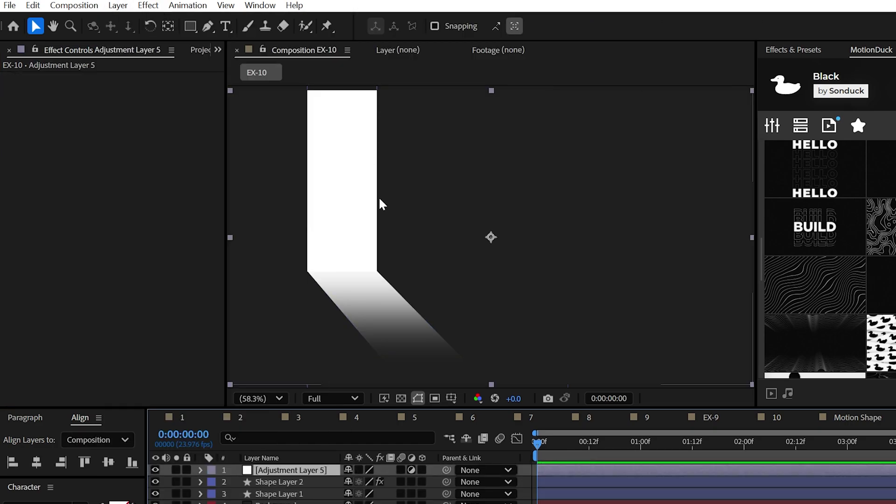
click(150, 6)
mouse_move(283, 311)
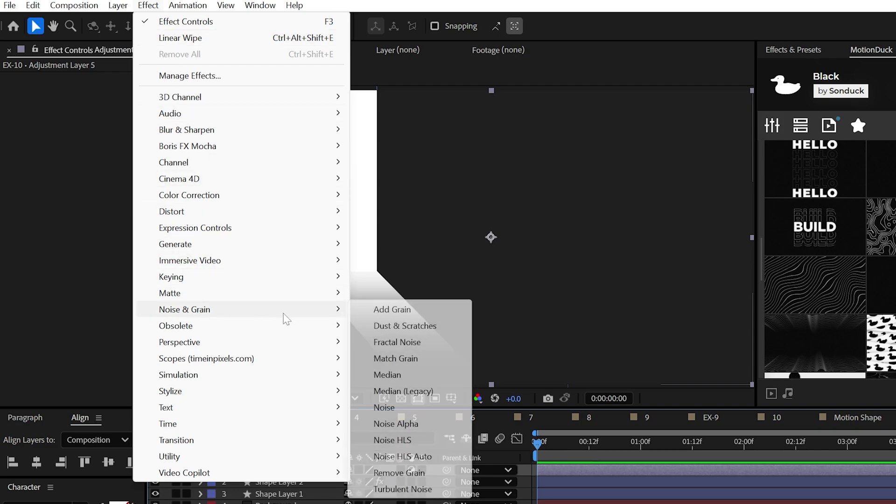
click(373, 406)
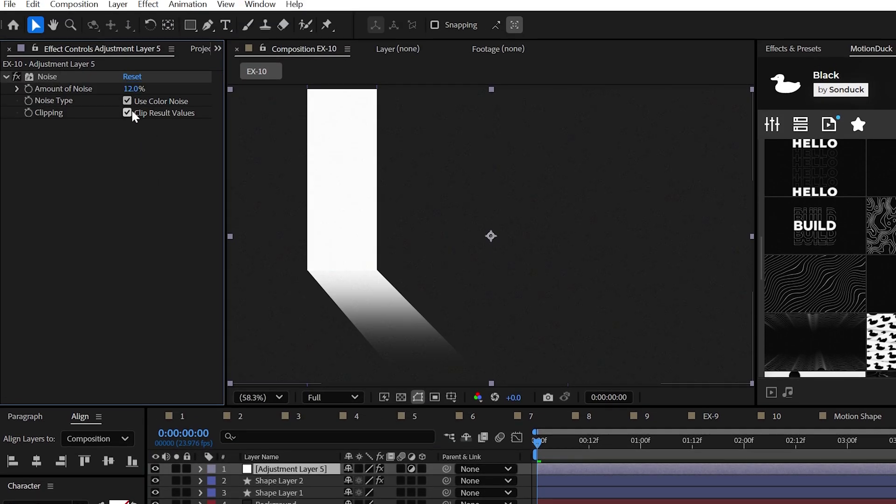
Add a Glow with radius about 185, flickering via a wiggle(1,50) expression, and preview it
click(148, 5)
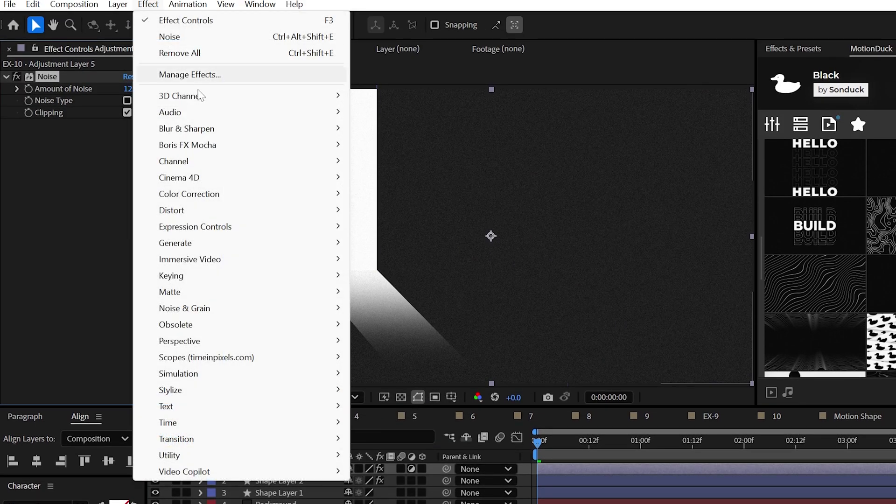
mouse_move(176, 396)
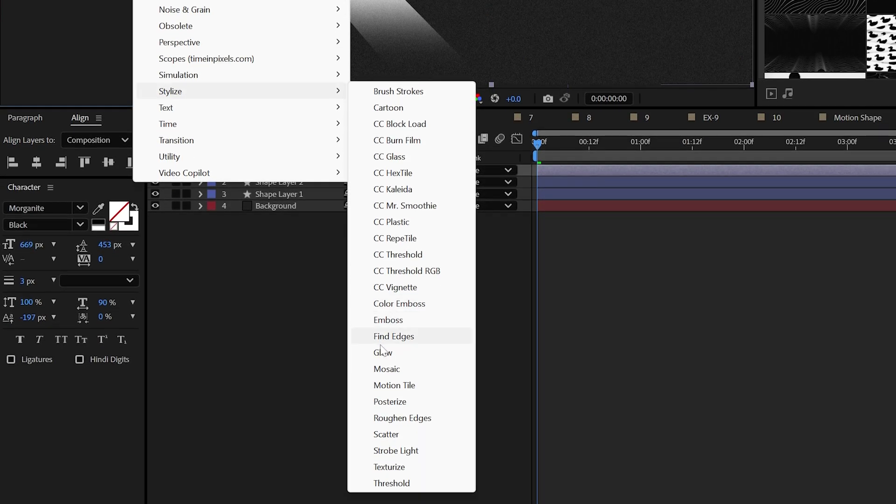
click(390, 352)
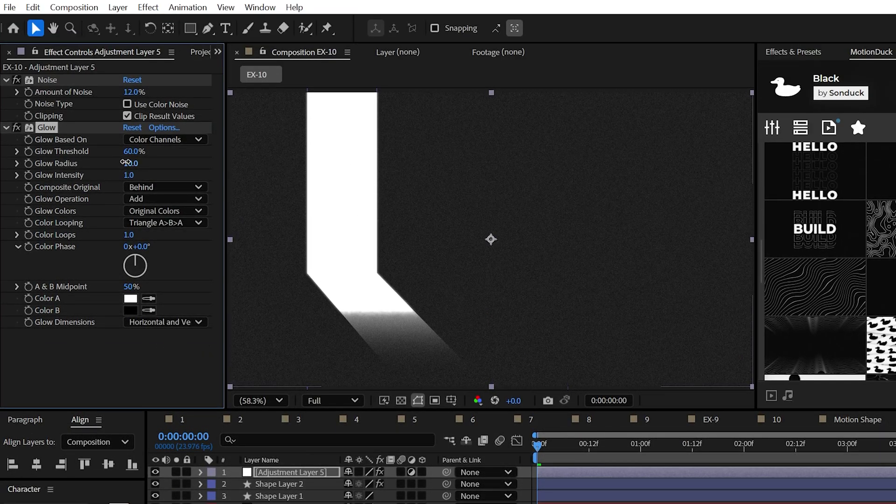
drag(125, 162, 141, 163)
alt+click(28, 163)
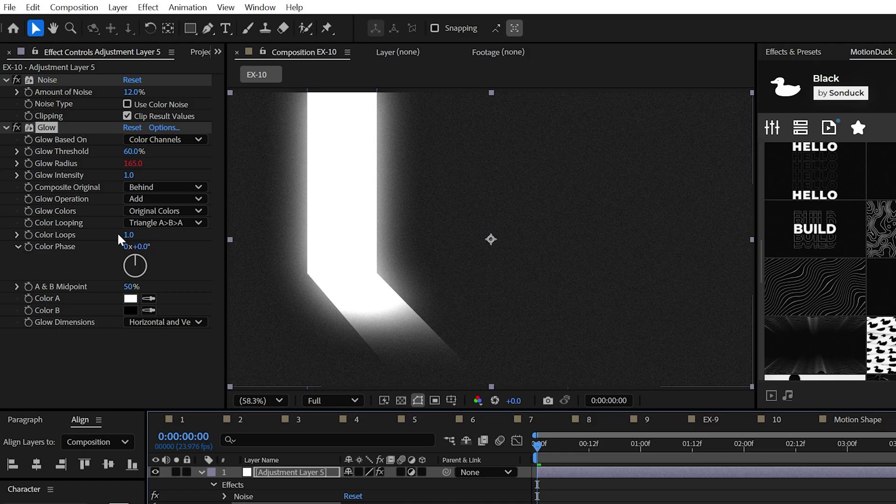
text(wiggle())
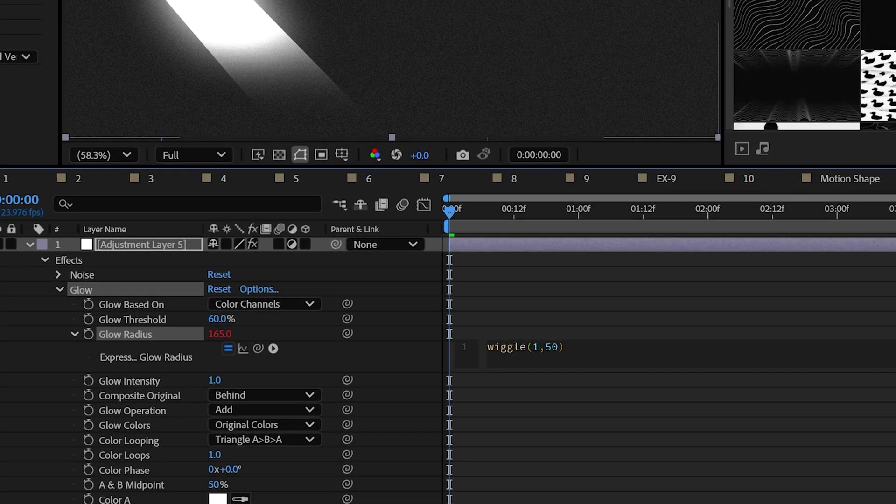
key(space)
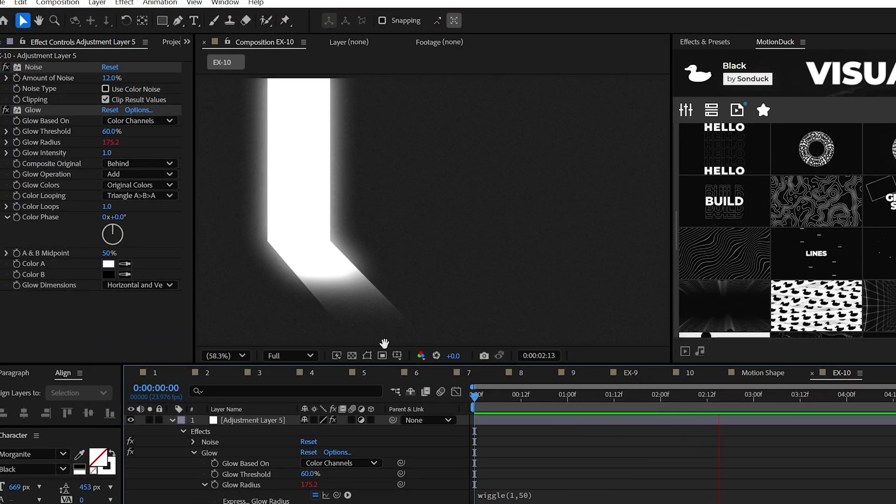
key(space)
Add a Posterize effect at level 8
click(124, 2)
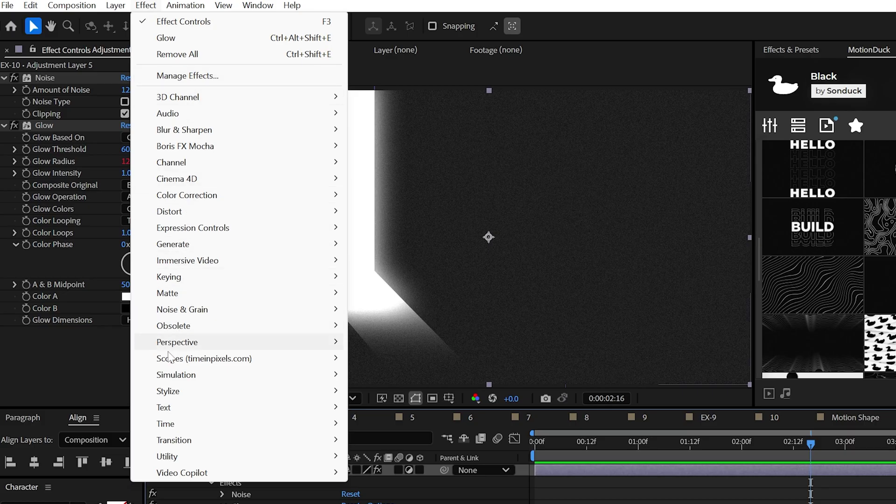
mouse_move(168, 392)
click(384, 420)
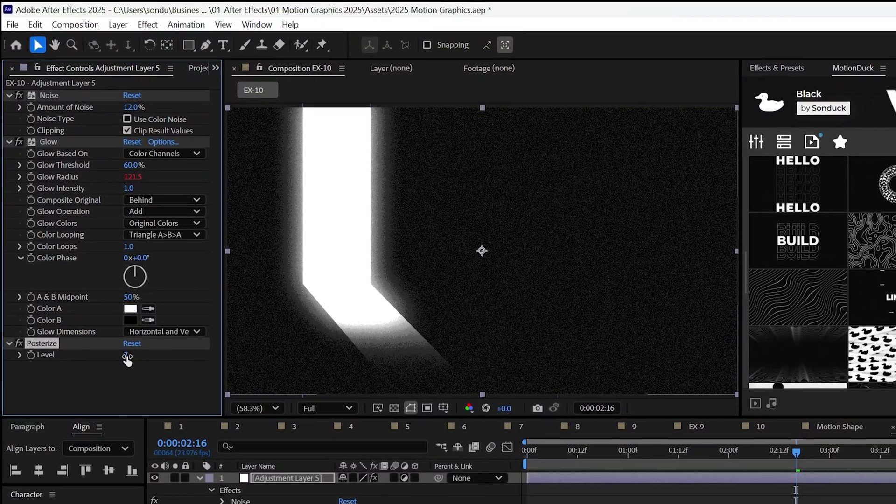
click(133, 350)
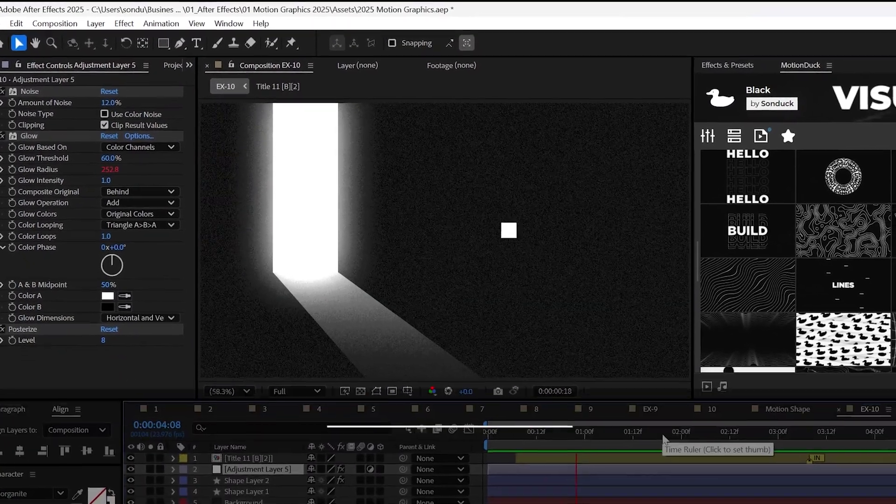